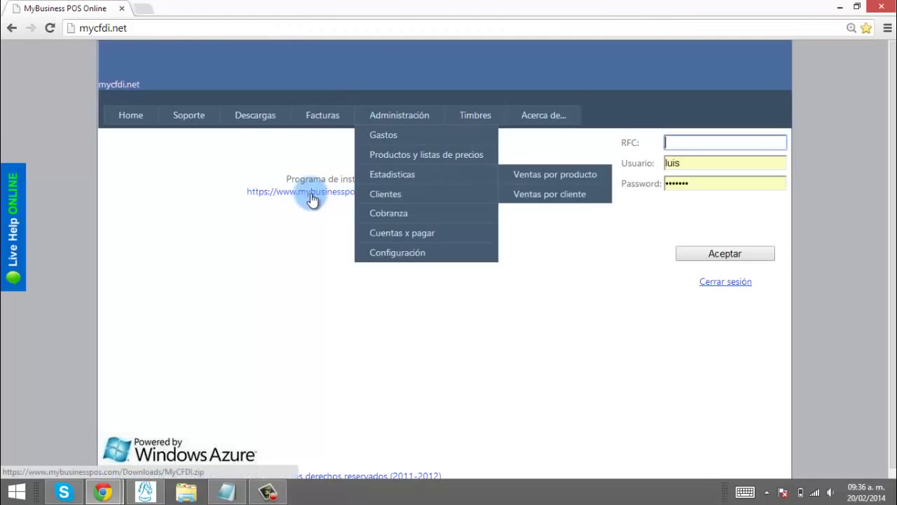
# - Minimize the browser and run the setup application from the MyCFDI folder on the Escritorio
pyautogui.click(302, 224)
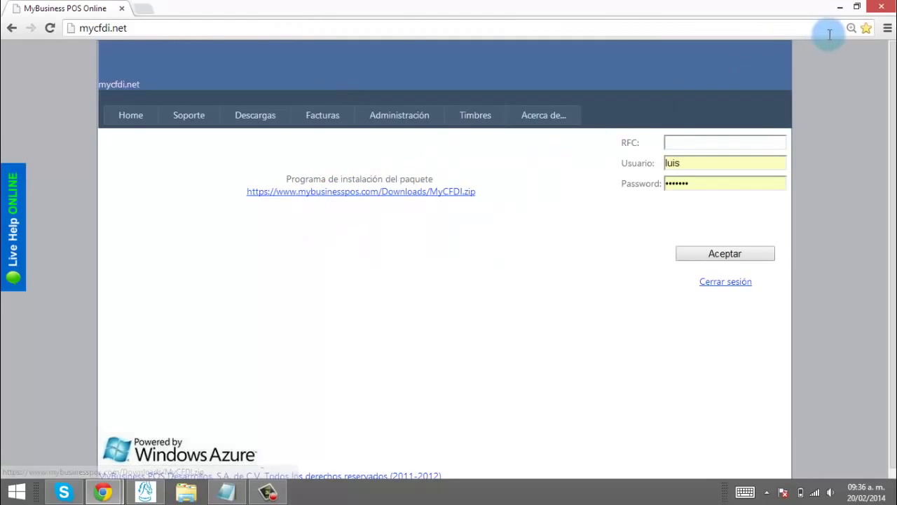
pyautogui.click(840, 7)
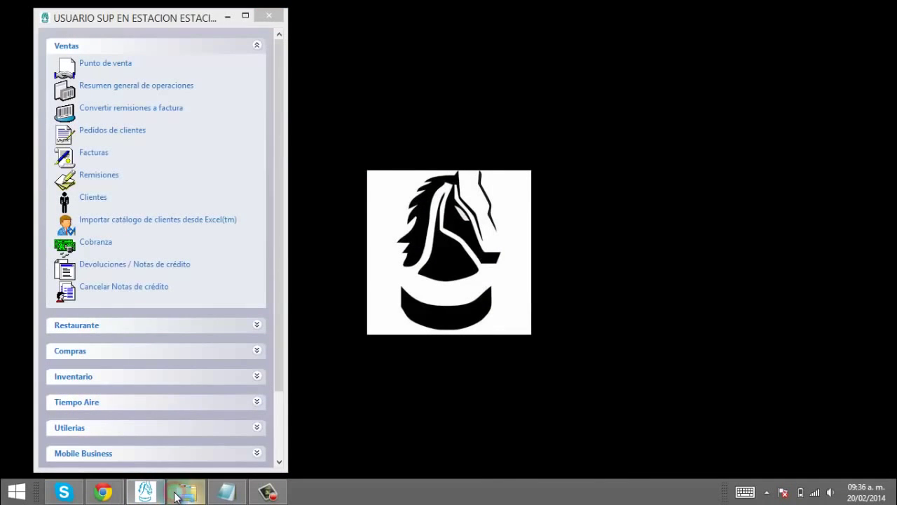
pyautogui.click(185, 492)
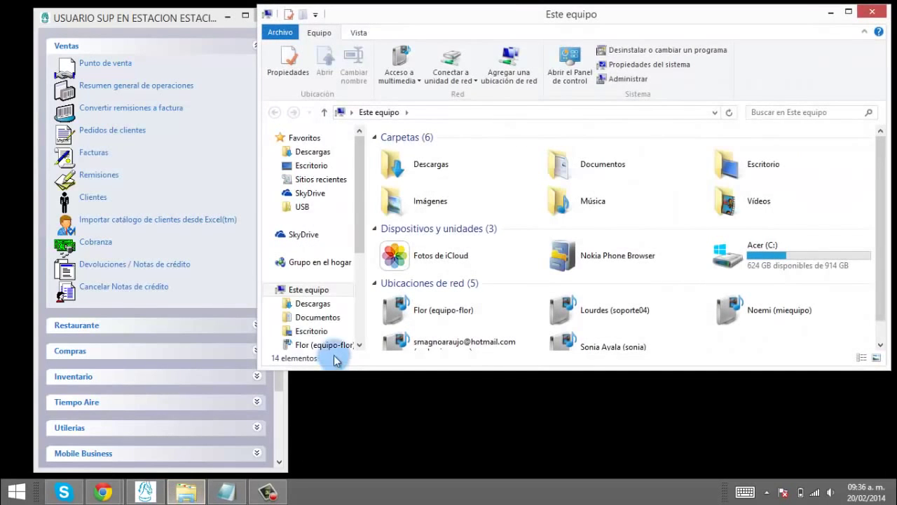
pyautogui.click(335, 336)
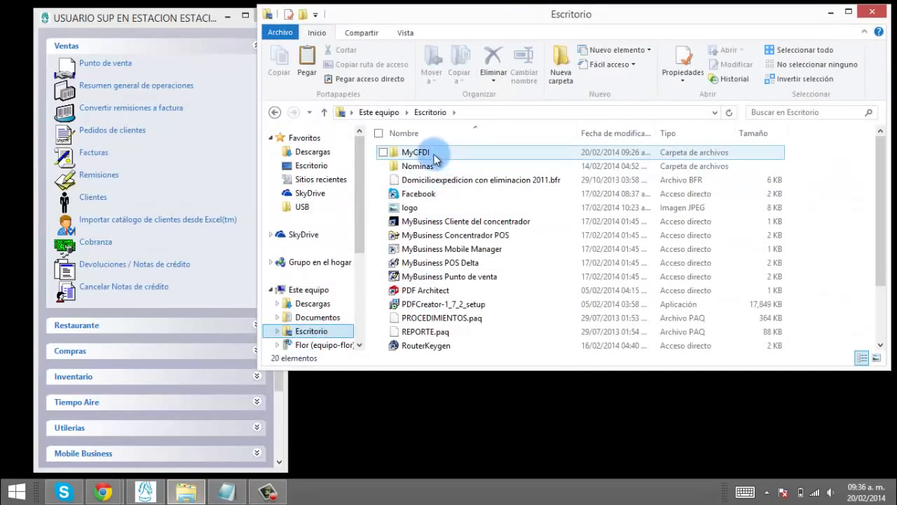
pyautogui.doubleClick(417, 153)
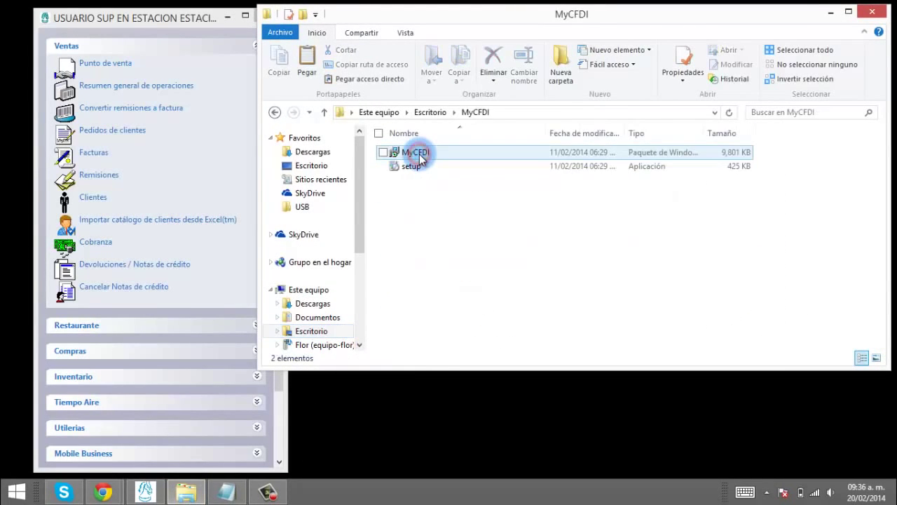
pyautogui.doubleClick(489, 169)
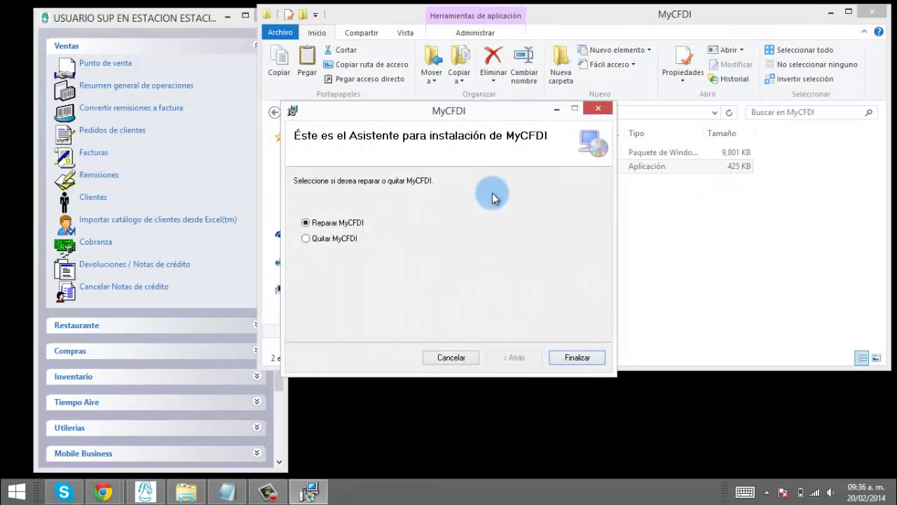
# - Repair the MyCFDI installation, then close the finished installer and the file explorer window
pyautogui.click(576, 357)
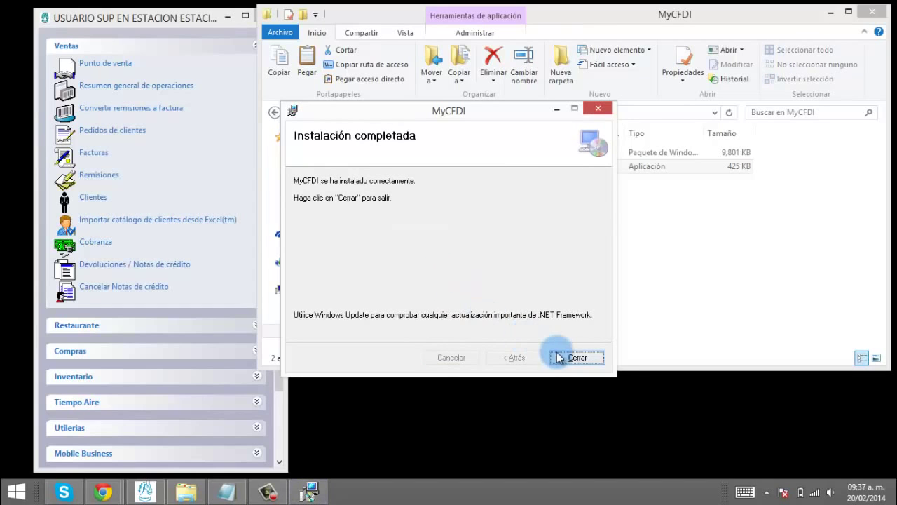
pyautogui.click(567, 354)
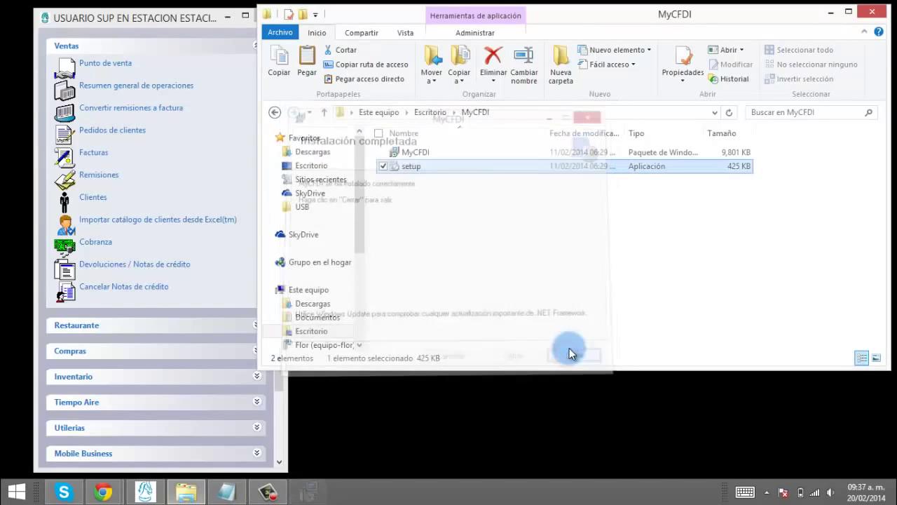
pyautogui.click(875, 14)
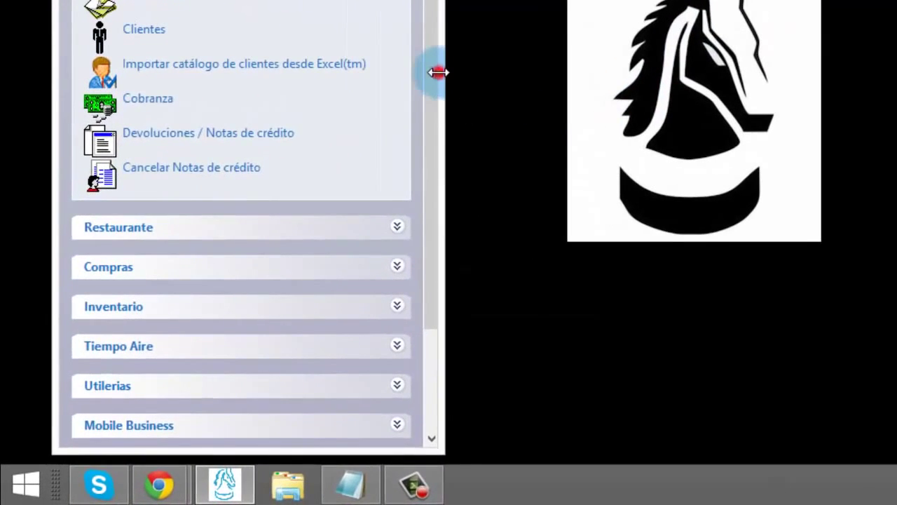
# - Open Business Manager from Utilerias and show Procedimientos o rutinas de usuario under Configuración > Personalización
pyautogui.moveTo(431, 72); pyautogui.dragTo(400, 240)
pyautogui.click(275, 270)
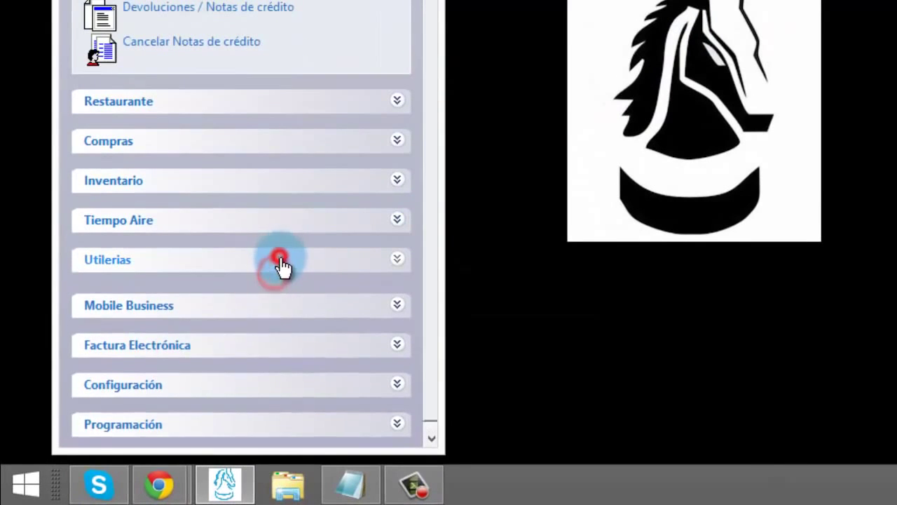
pyautogui.click(217, 412)
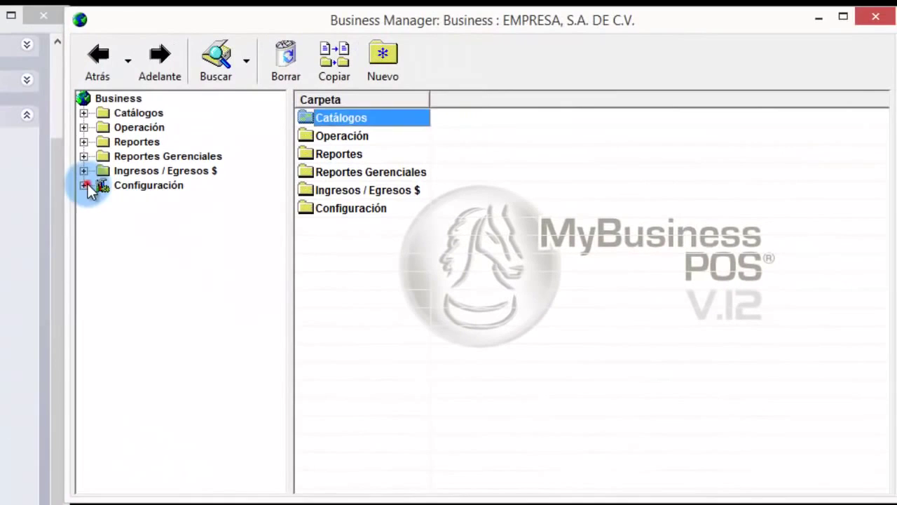
pyautogui.click(84, 185)
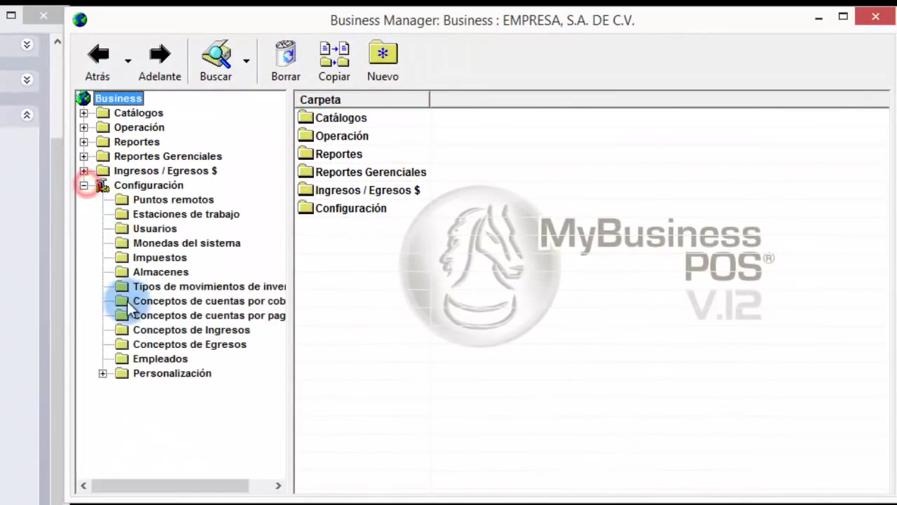
pyautogui.click(102, 373)
pyautogui.click(214, 428)
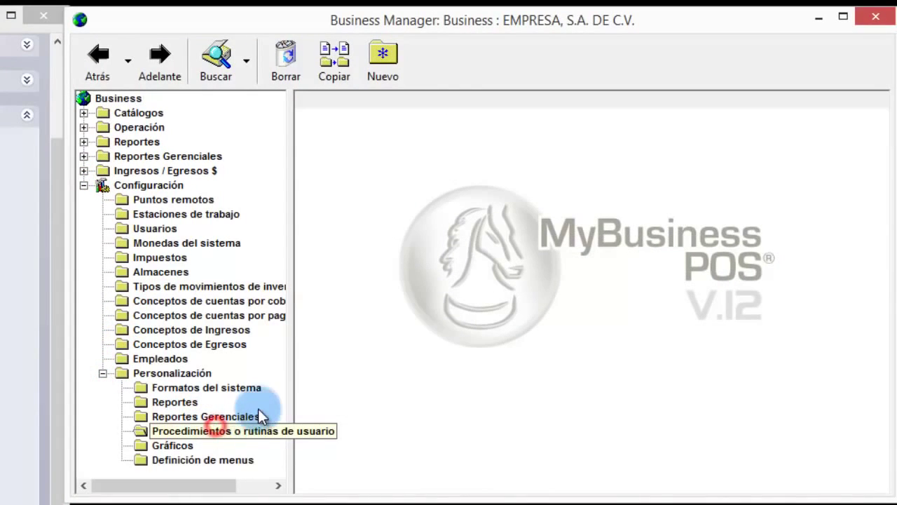
pyautogui.rightClick(379, 233)
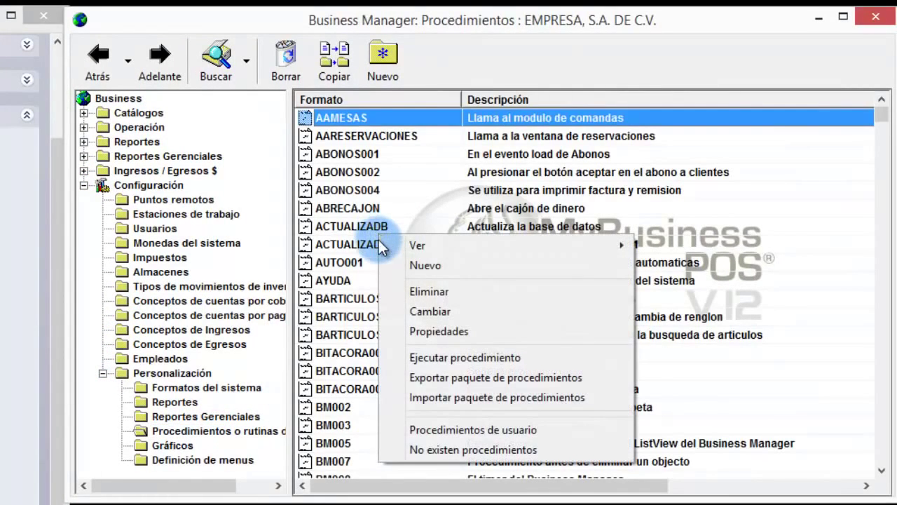
pyautogui.click(470, 397)
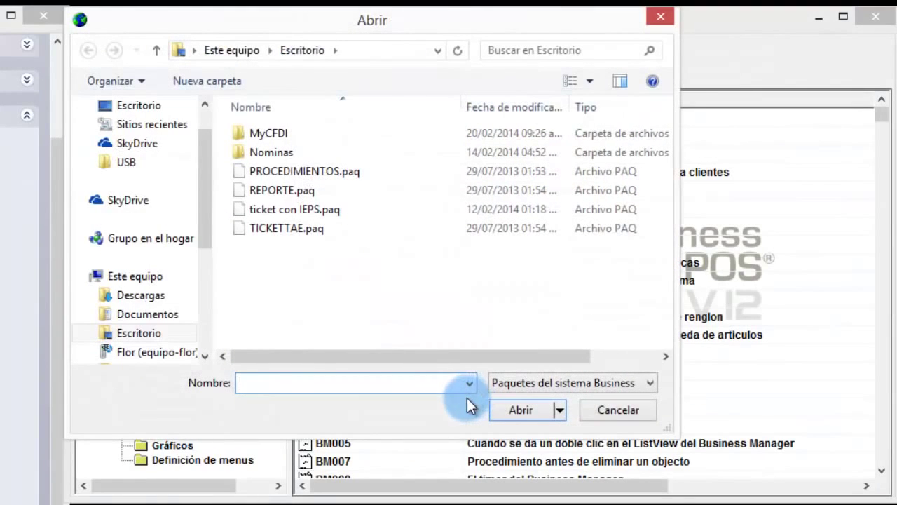
pyautogui.moveTo(204, 229); pyautogui.dragTo(204, 337)
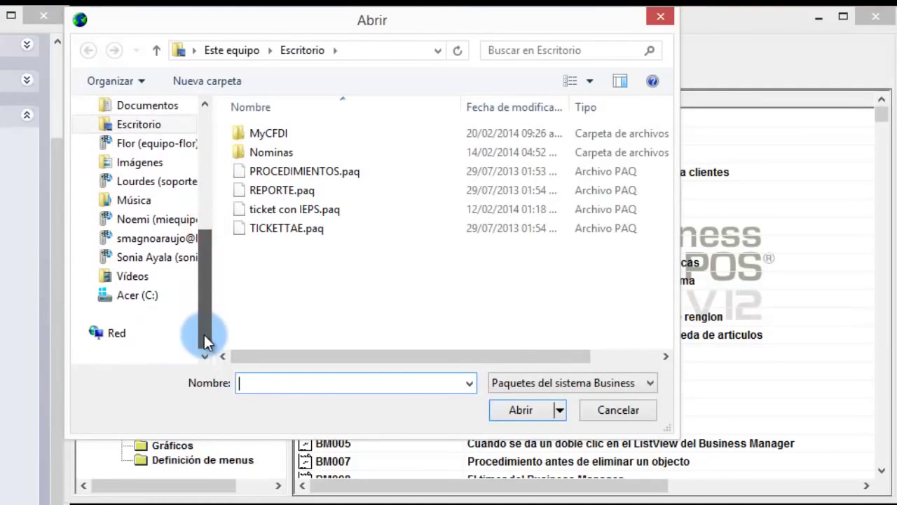
pyautogui.click(165, 298)
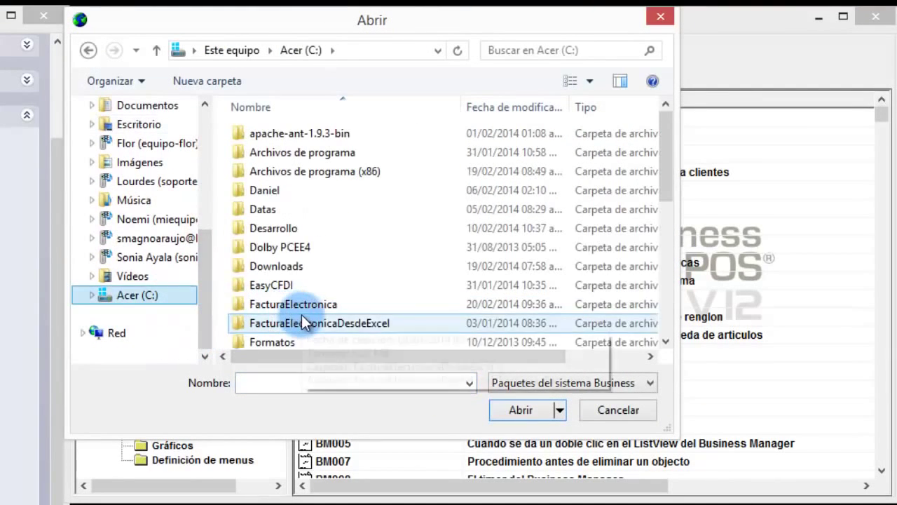
pyautogui.doubleClick(301, 303)
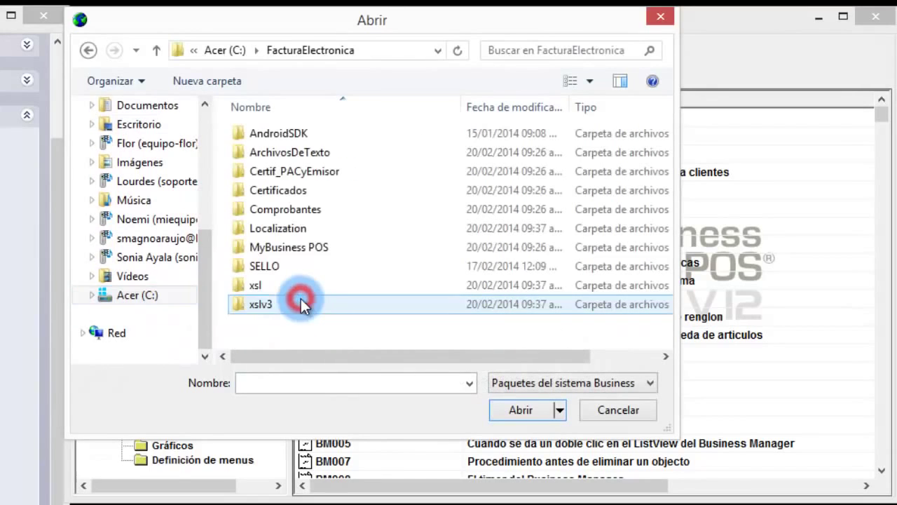
pyautogui.doubleClick(303, 248)
pyautogui.doubleClick(255, 139)
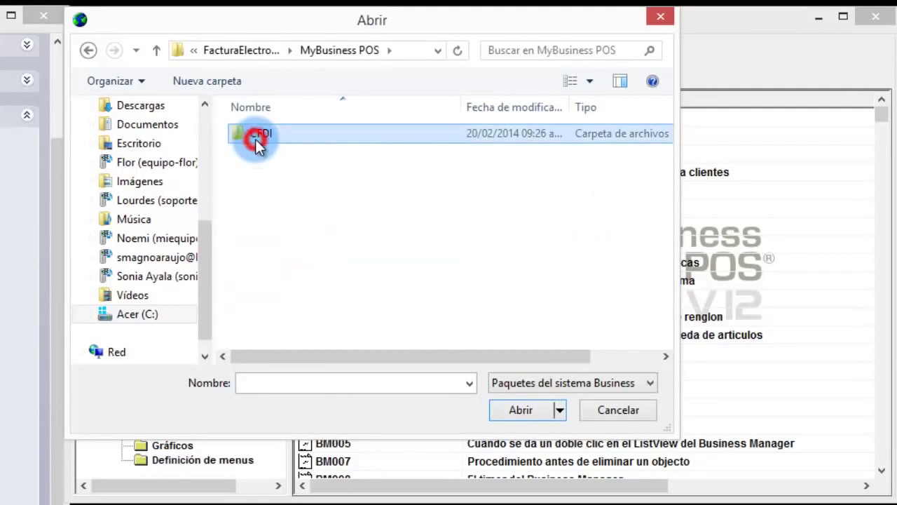
pyautogui.doubleClick(303, 168)
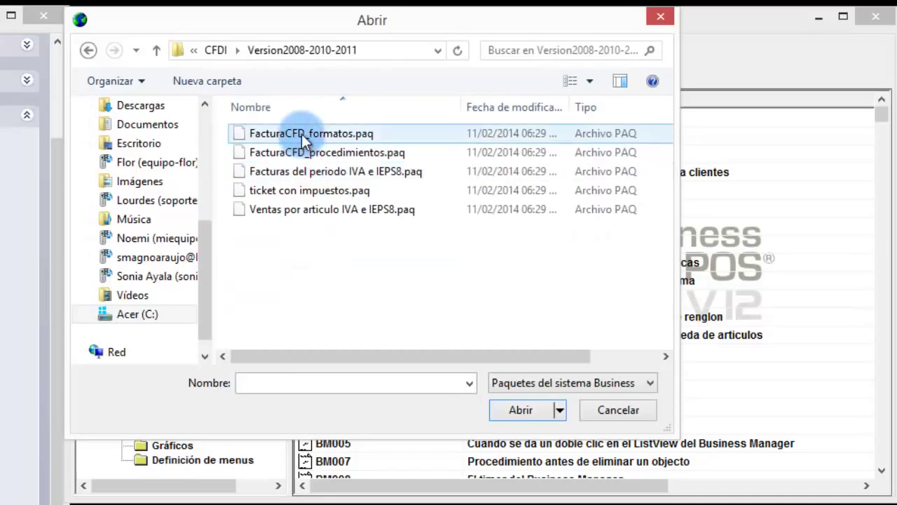
# - Import the package FacturaCFD_formatos.paq, updating all formats that already exist
pyautogui.click(302, 134)
pyautogui.click(519, 409)
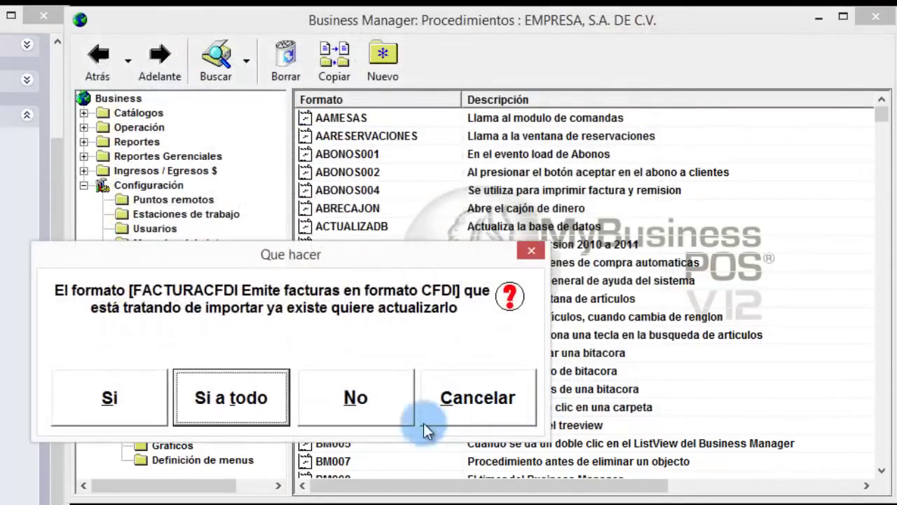
pyautogui.click(255, 404)
pyautogui.click(295, 466)
# - Import the package FacturaCFD_procedimientos.paq into the procedures, updating all existing items
pyautogui.rightClick(359, 258)
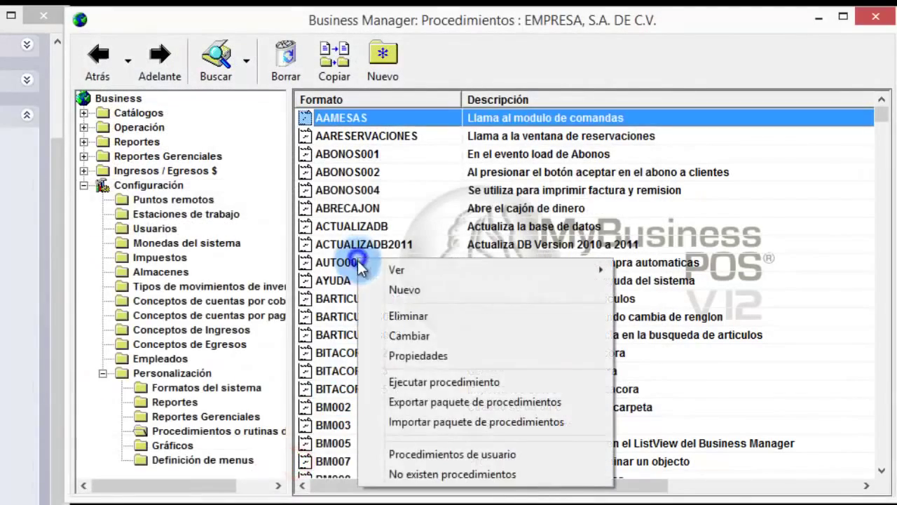
pyautogui.click(429, 427)
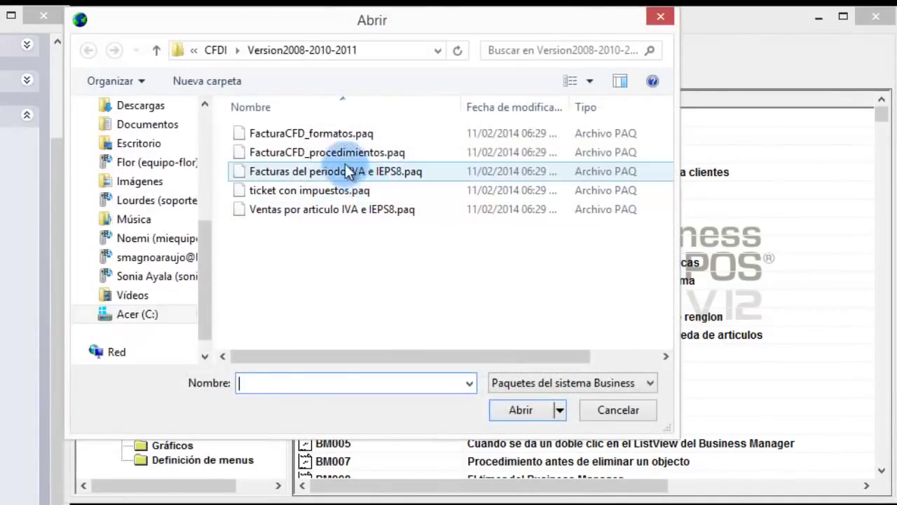
pyautogui.click(337, 153)
pyautogui.click(505, 412)
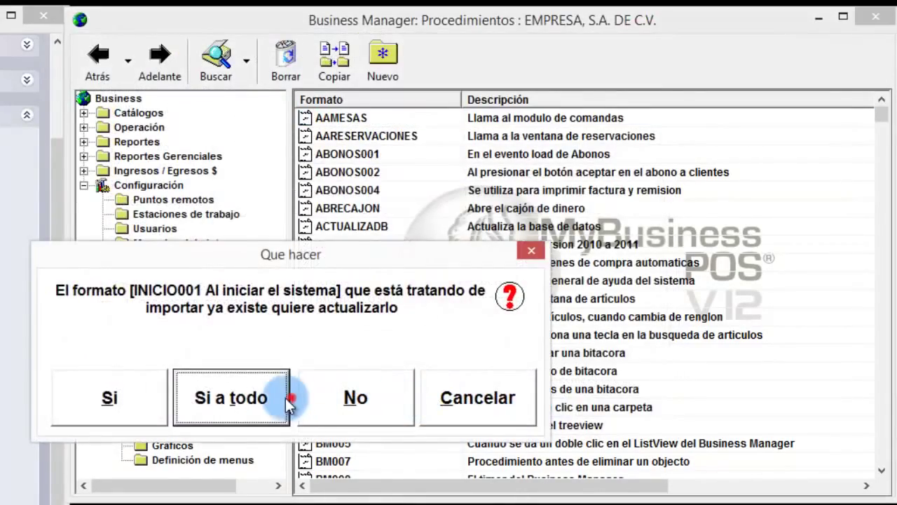
pyautogui.click(287, 396)
pyautogui.click(320, 464)
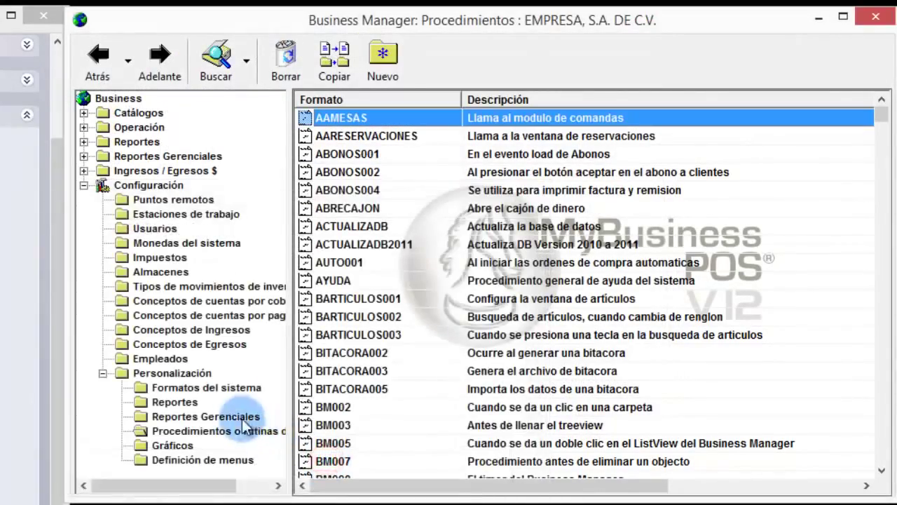
# - In Formatos del sistema, import the package "ticket con IEPS.paq" from the Escritorio, updating all existing formats
pyautogui.click(210, 389)
pyautogui.rightClick(423, 296)
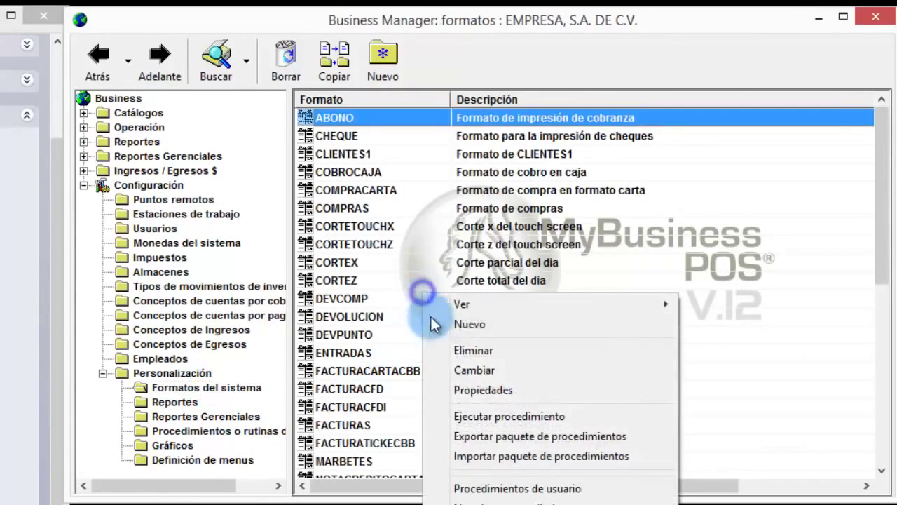
pyautogui.click(495, 457)
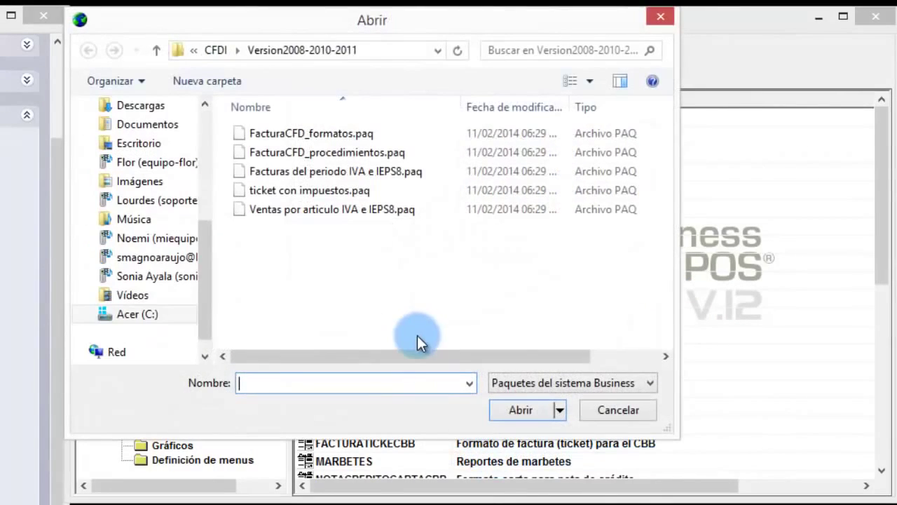
pyautogui.moveTo(207, 297); pyautogui.dragTo(190, 254)
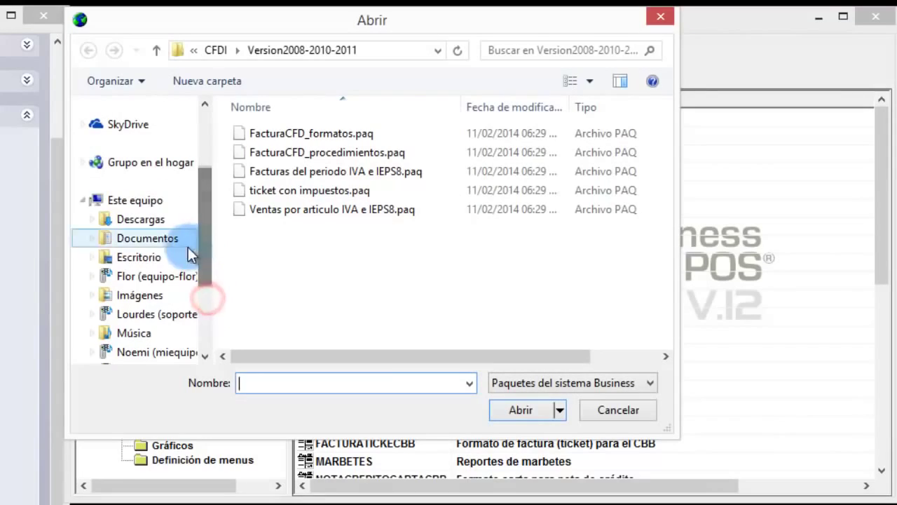
pyautogui.click(172, 258)
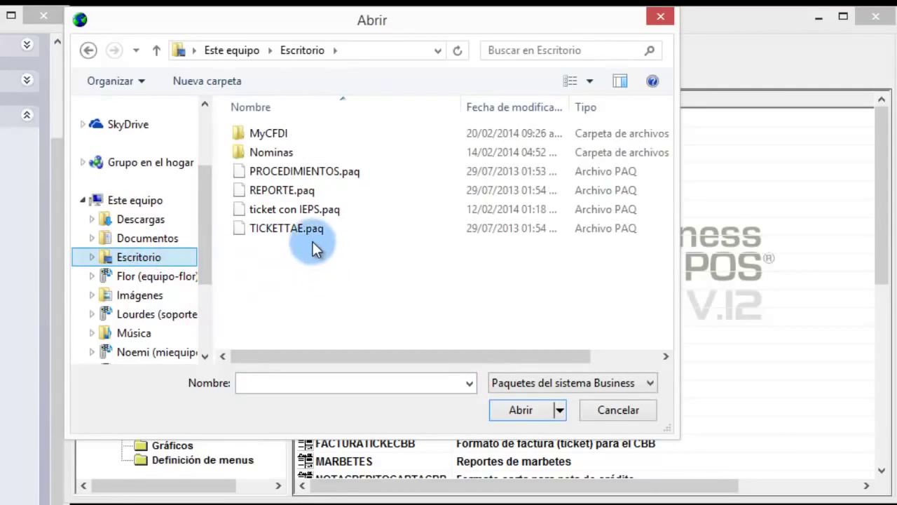
pyautogui.click(296, 209)
pyautogui.click(509, 404)
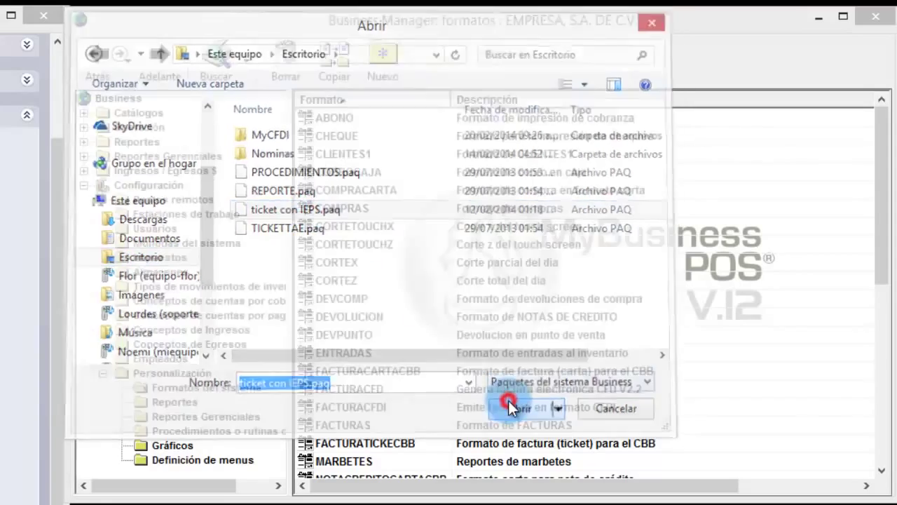
pyautogui.click(240, 395)
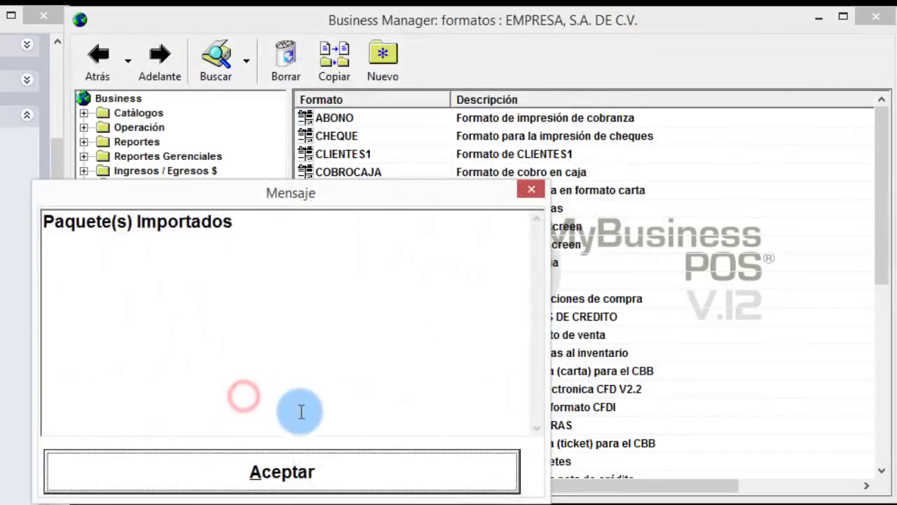
pyautogui.click(327, 464)
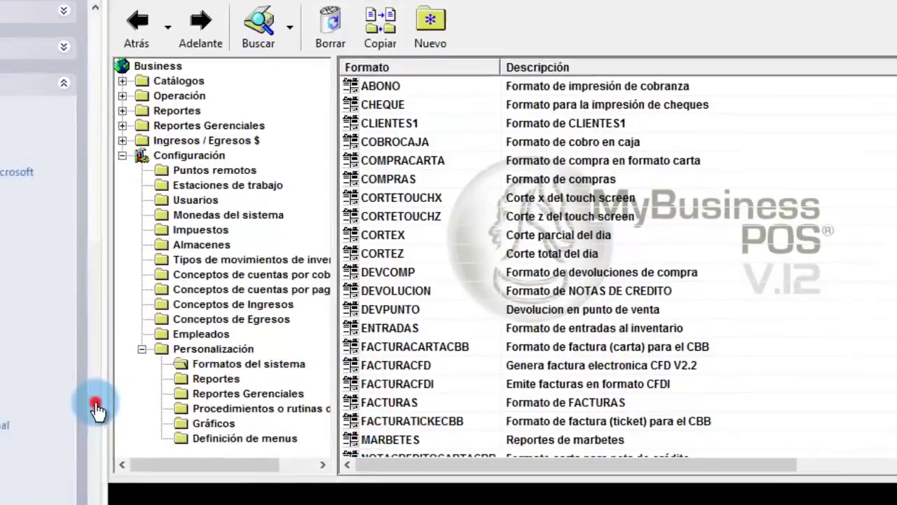
pyautogui.click(274, 442)
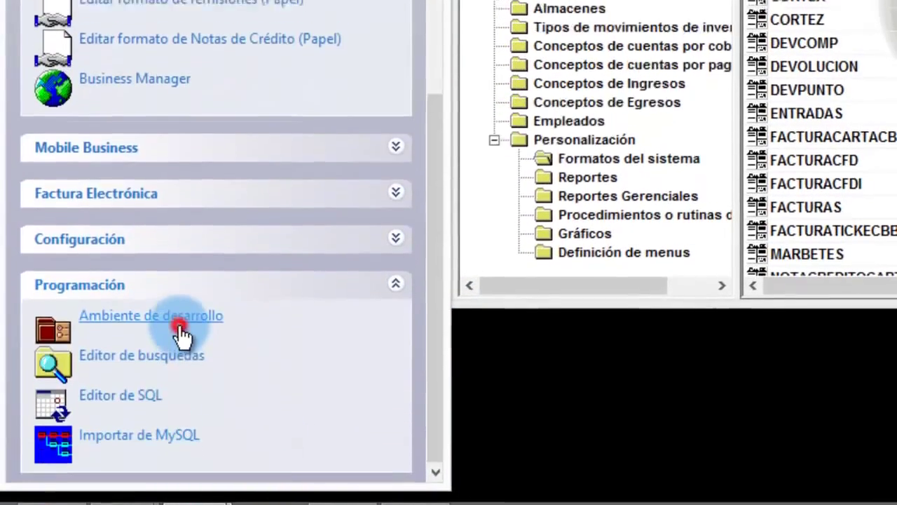
pyautogui.click(176, 319)
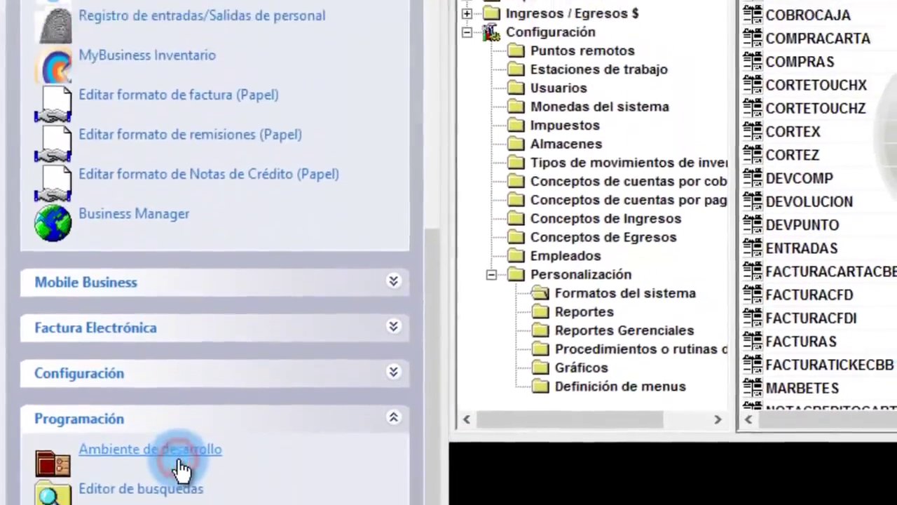
pyautogui.click(105, 24)
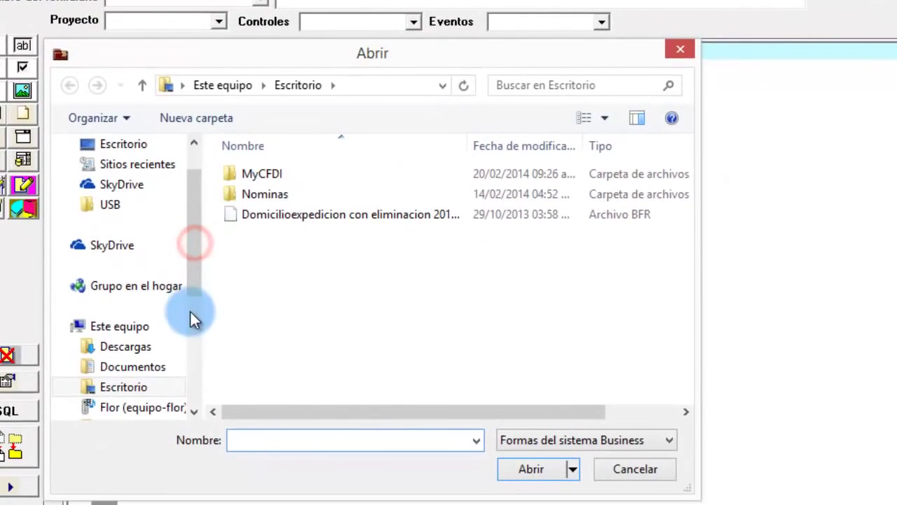
pyautogui.click(194, 319)
pyautogui.click(159, 343)
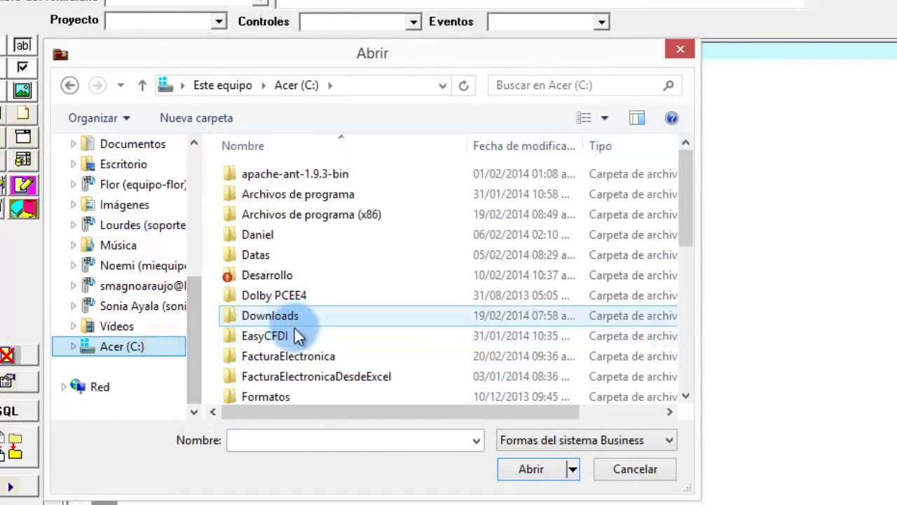
pyautogui.doubleClick(300, 356)
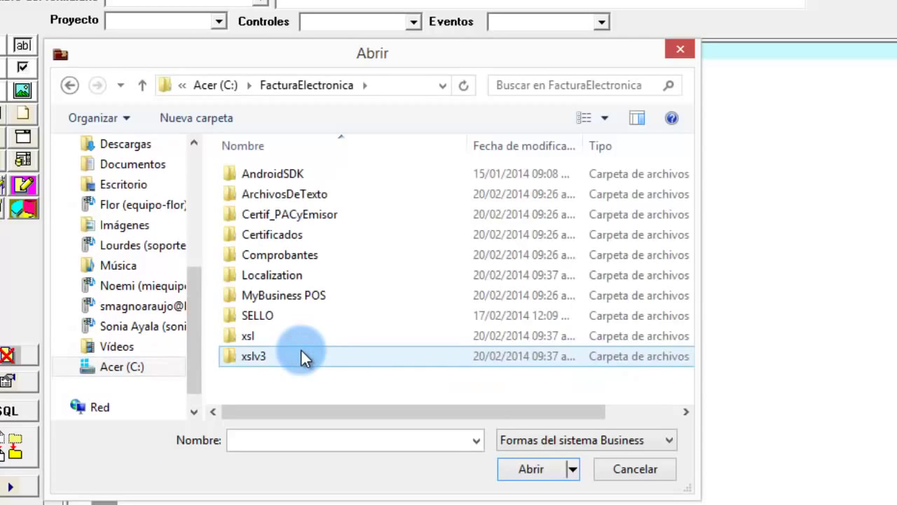
pyautogui.doubleClick(312, 289)
pyautogui.doubleClick(272, 171)
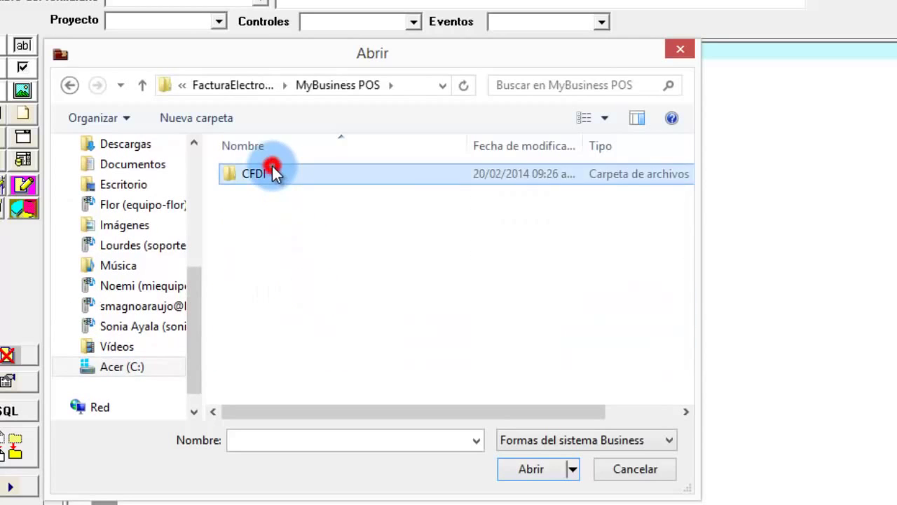
pyautogui.doubleClick(337, 212)
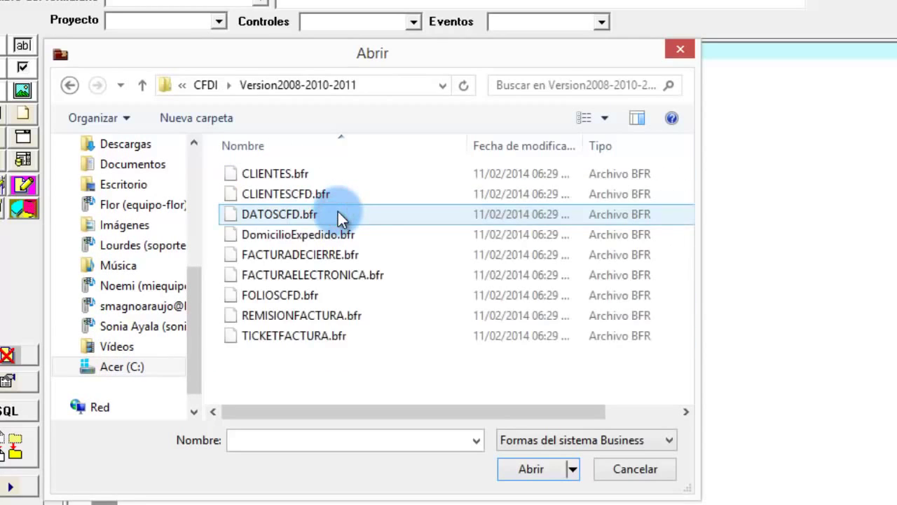
# - Import the form FACTURADECIERRE.bfr, updating the existing one, save it and close the development environment
pyautogui.click(350, 254)
pyautogui.click(528, 462)
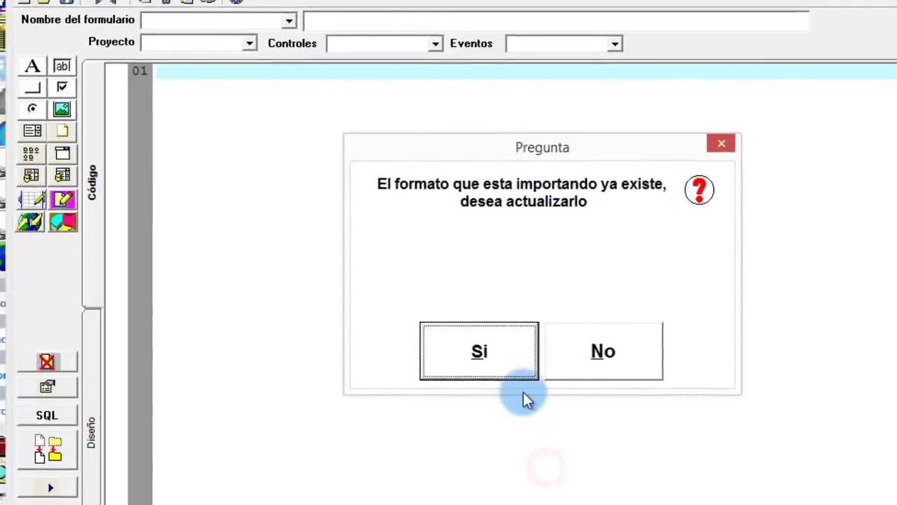
pyautogui.click(515, 372)
pyautogui.click(118, 28)
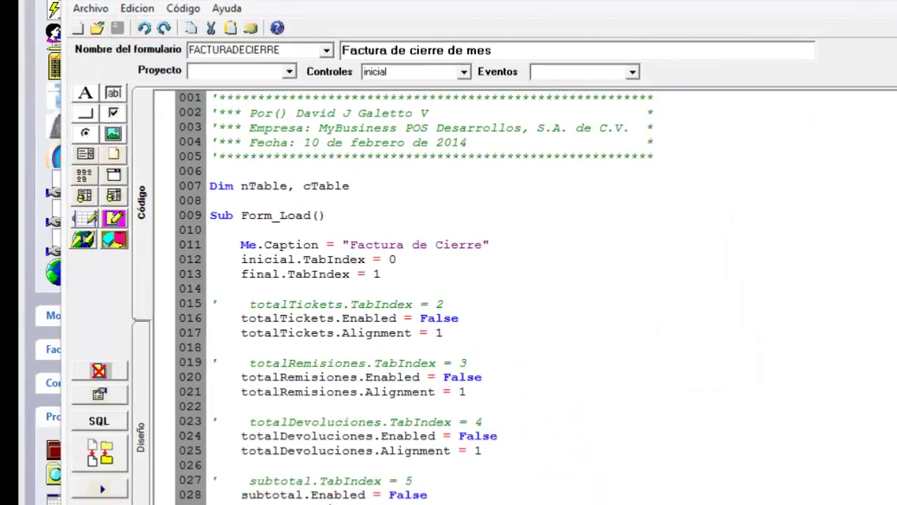
pyautogui.hotkey('alt', 'F4')
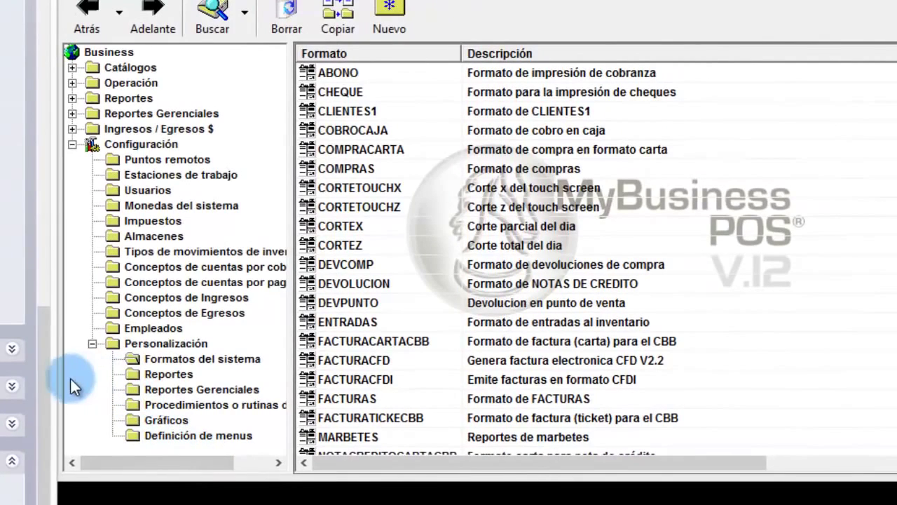
# - In Impuestos, create the tax IE2 with the description "IEPS 8 E IVA 16" and a percentage of 24.64
pyautogui.click(140, 220)
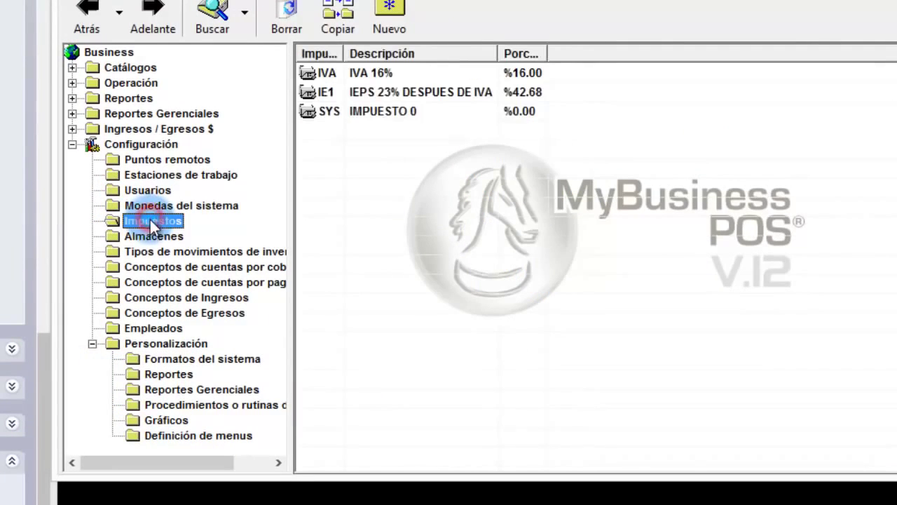
pyautogui.click(391, 22)
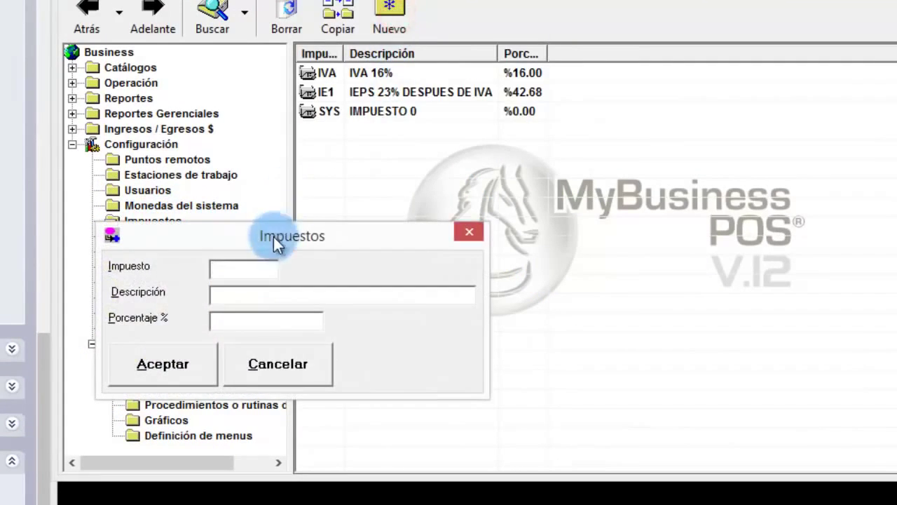
pyautogui.click(251, 264)
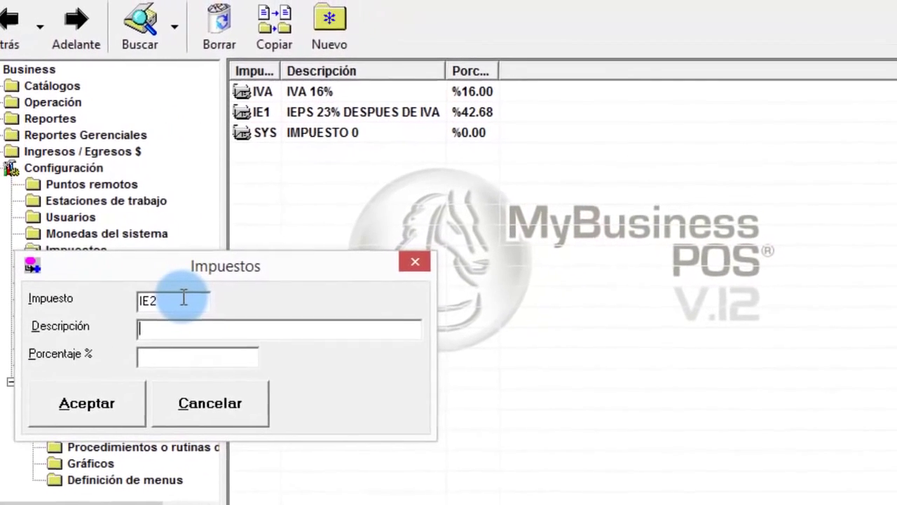
pyautogui.write('IEPS 8 E IVA 16')
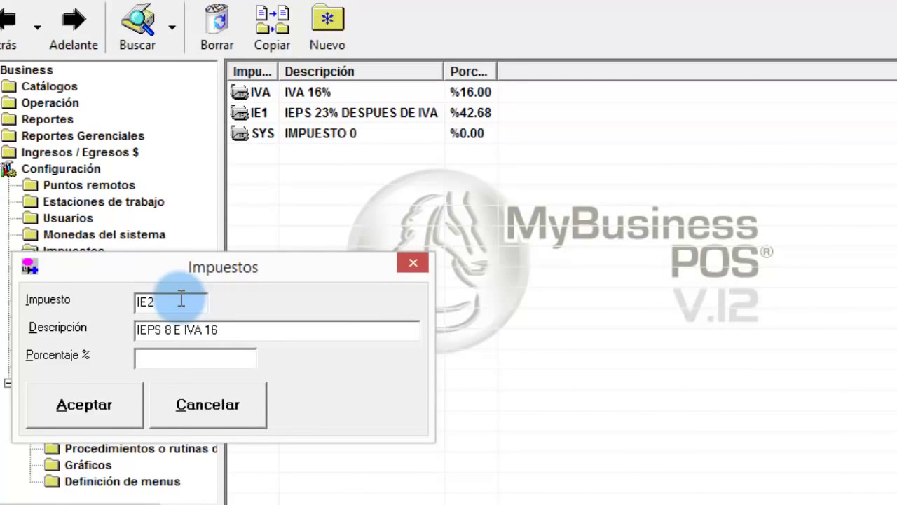
pyautogui.click(174, 358)
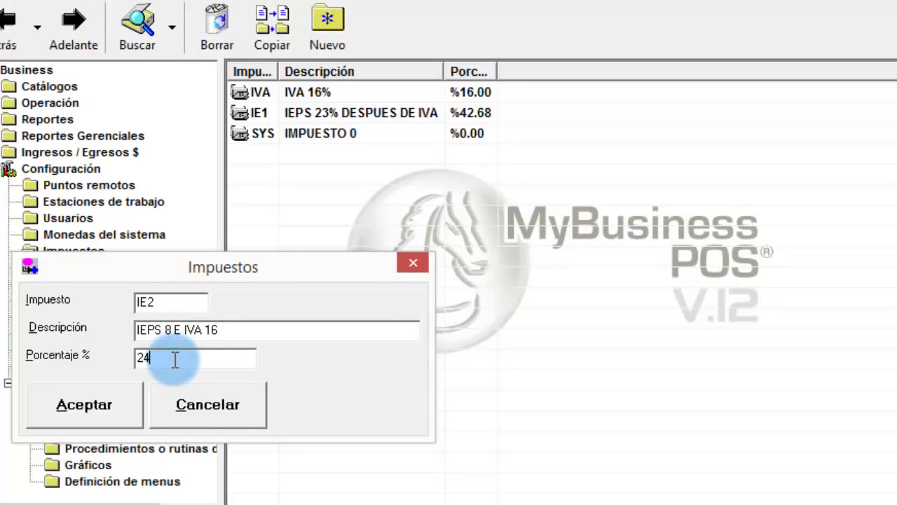
pyautogui.click(116, 394)
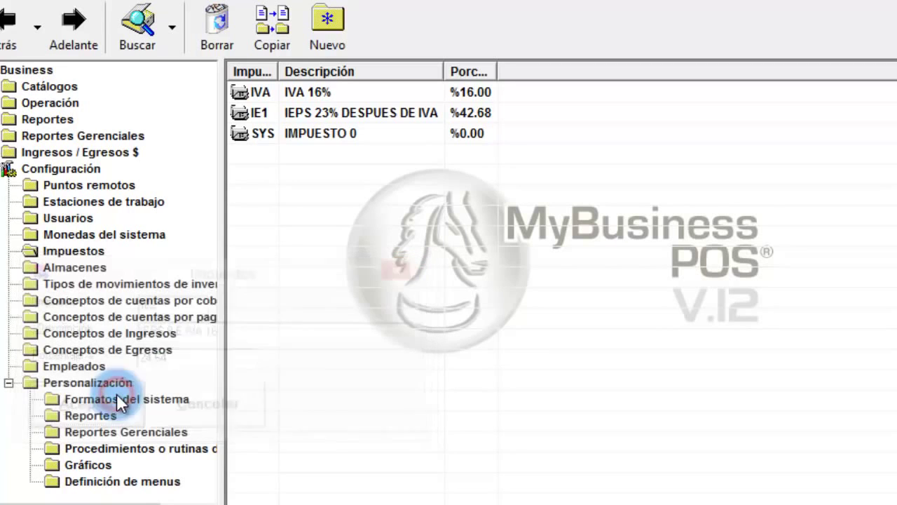
# - Create the tax IE3 with the description "IEPS 8" and a percentage of 8
pyautogui.click(323, 24)
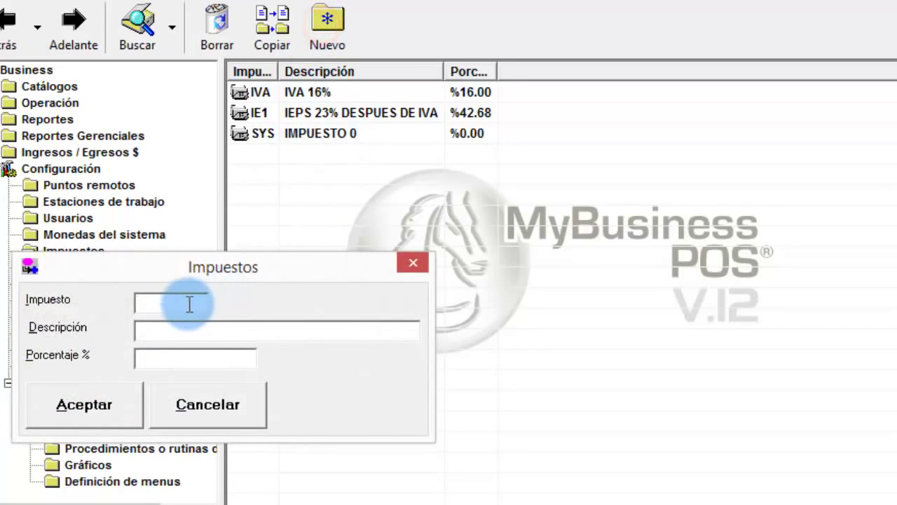
pyautogui.click(181, 303)
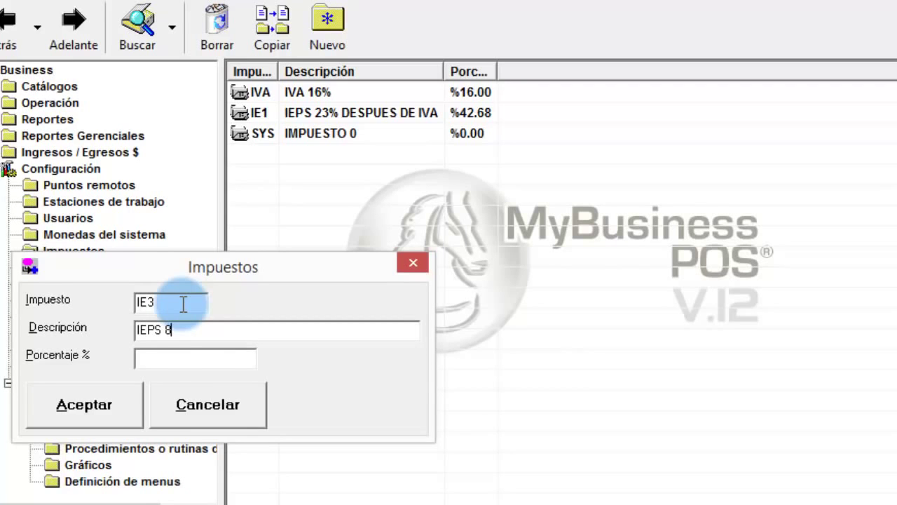
pyautogui.click(190, 352)
pyautogui.write('8')
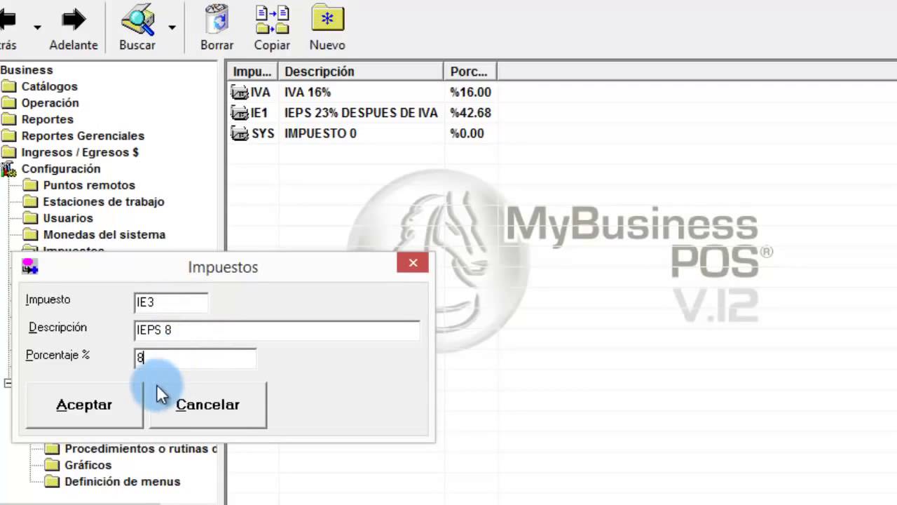
pyautogui.click(123, 389)
# - Create the tax IV0 with the description "CERO" and a percentage of 0, and refresh the Impuestos list
pyautogui.click(329, 27)
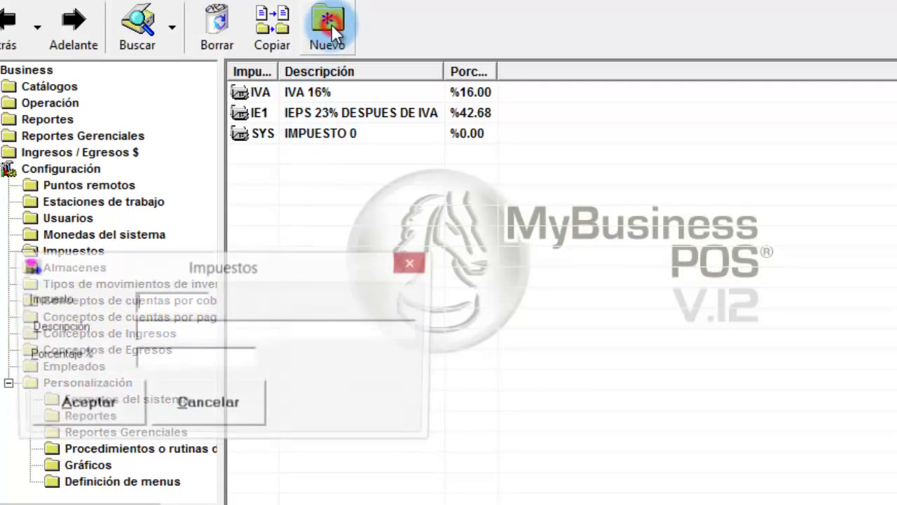
pyautogui.write('IV0')
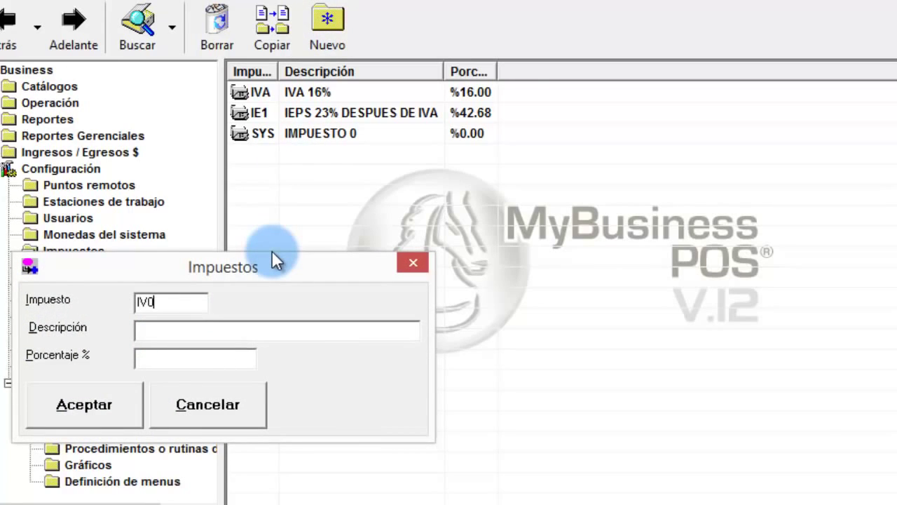
pyautogui.press('Tab')
pyautogui.write('CERO')
pyautogui.press('Tab')
pyautogui.click(129, 409)
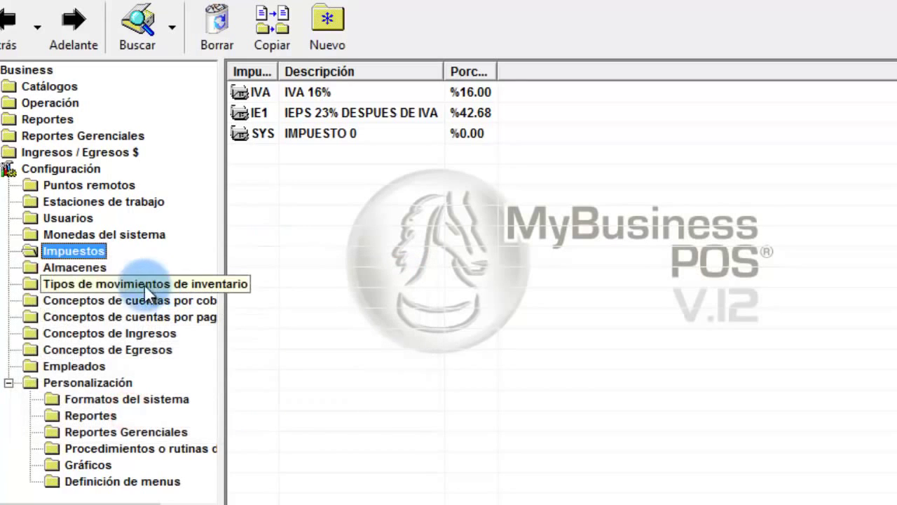
pyautogui.click(75, 264)
pyautogui.click(75, 249)
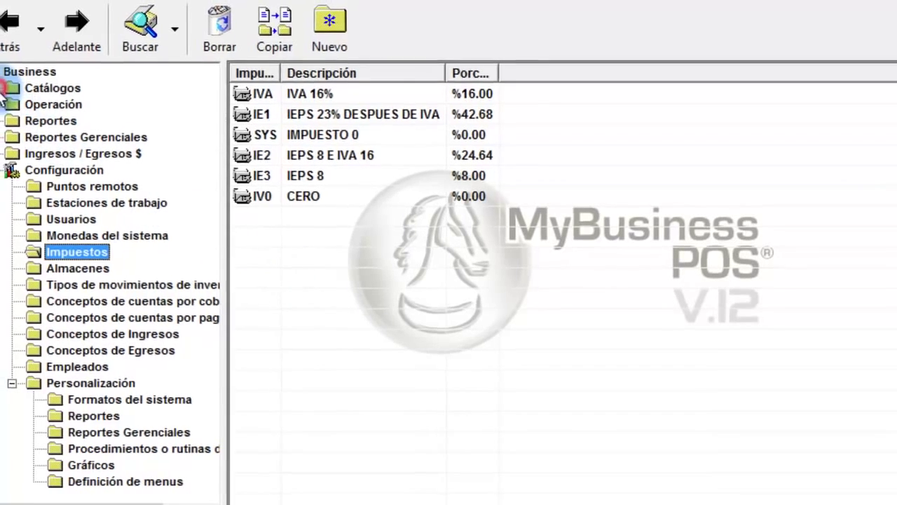
# - Open the article 002 Refresco 600 ml from Línea general in the Catálogo de Artículos for editing
pyautogui.click(6, 89)
pyautogui.click(28, 112)
pyautogui.click(49, 128)
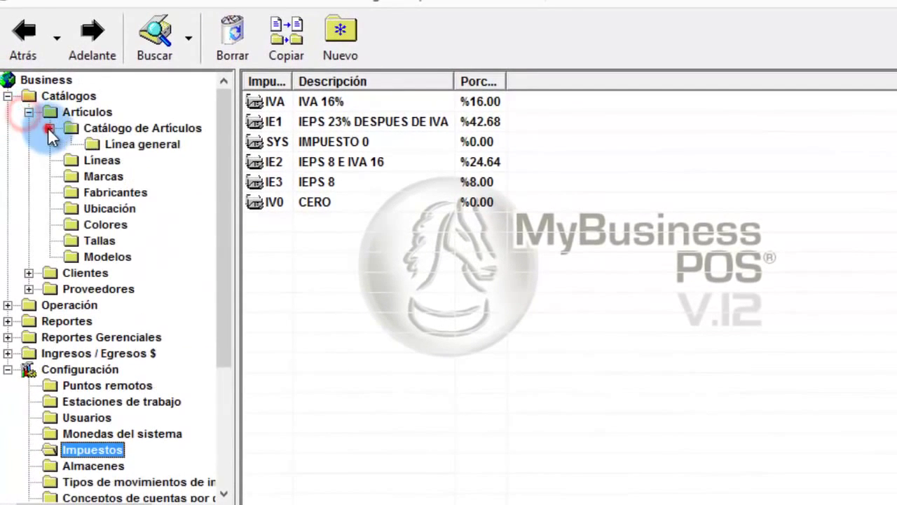
pyautogui.click(112, 143)
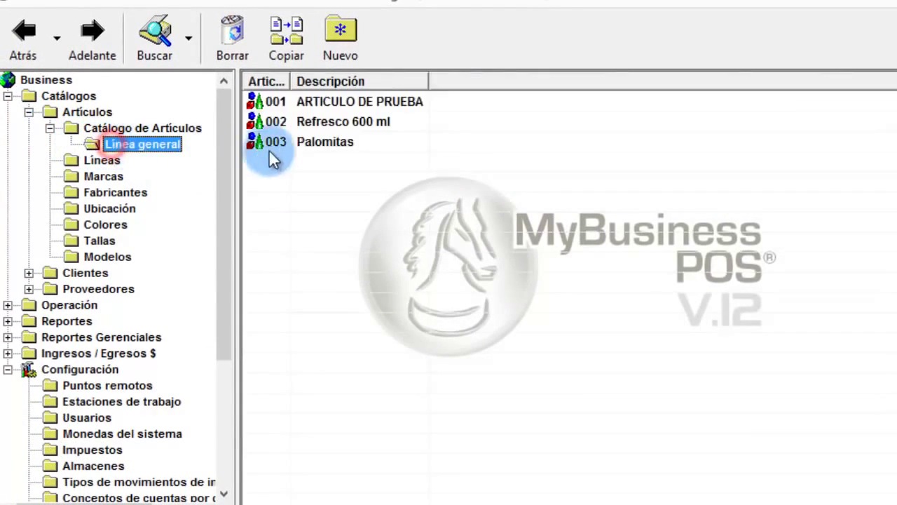
pyautogui.click(312, 120)
pyautogui.doubleClick(312, 121)
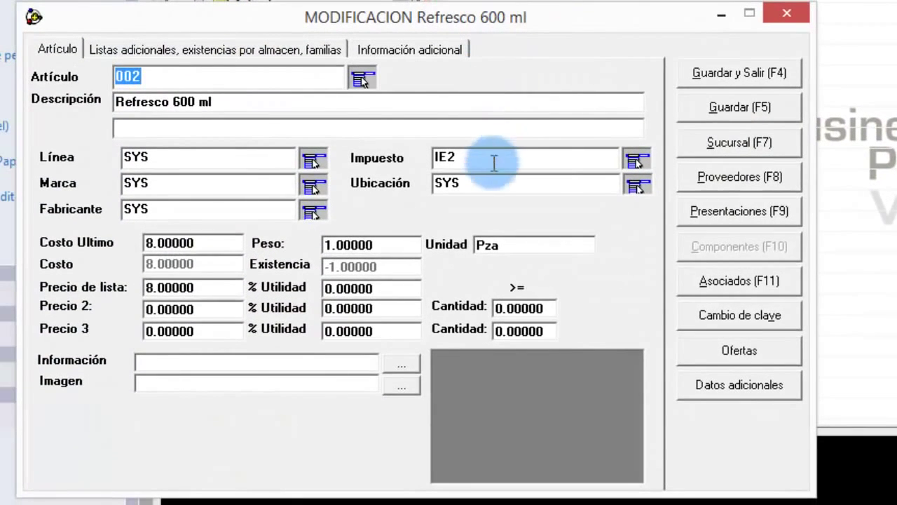
# - Set the Impuesto of Refresco 600 ml to IE2
pyautogui.doubleClick(490, 165)
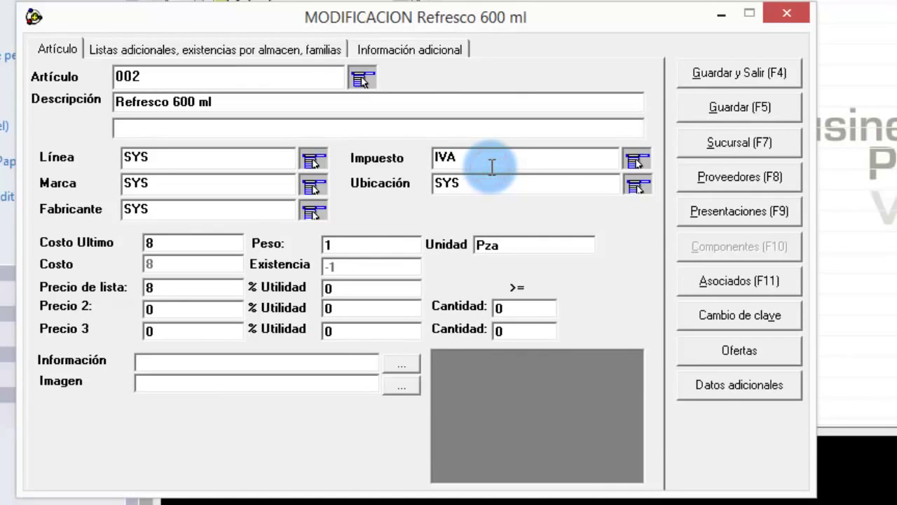
pyautogui.doubleClick(537, 155)
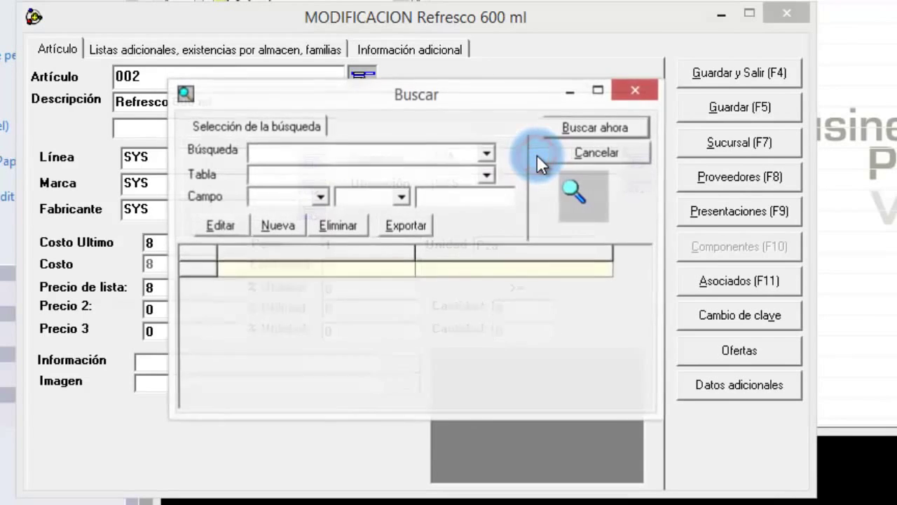
pyautogui.click(629, 95)
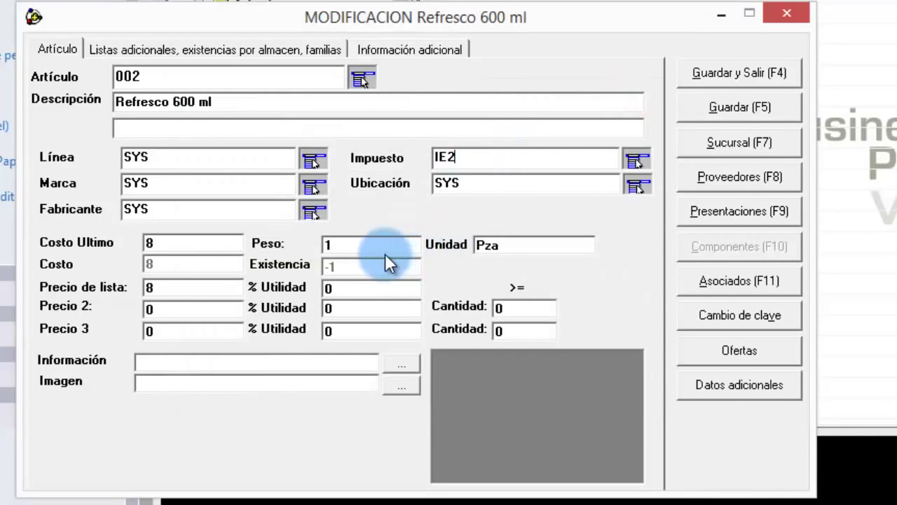
# - Set the article's Precio de lista to 10, then save and exit the article
pyautogui.click(181, 289)
pyautogui.click(188, 288)
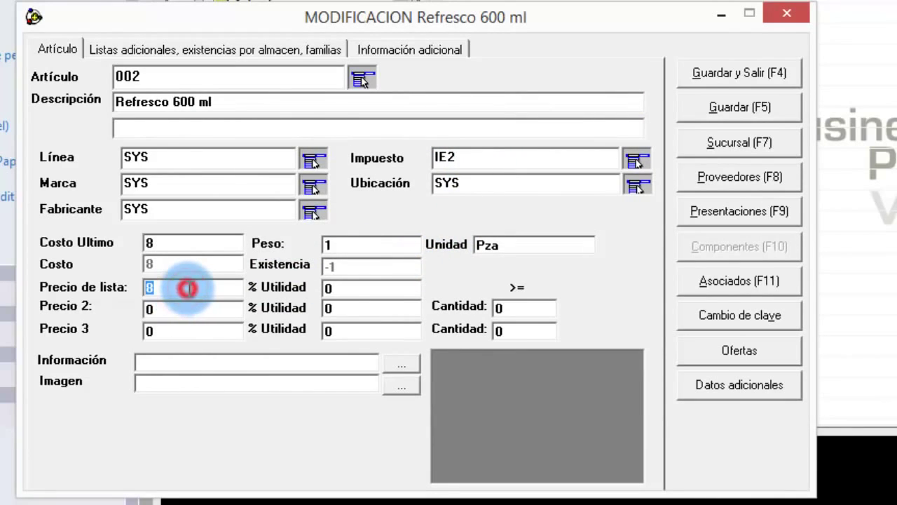
pyautogui.write('10')
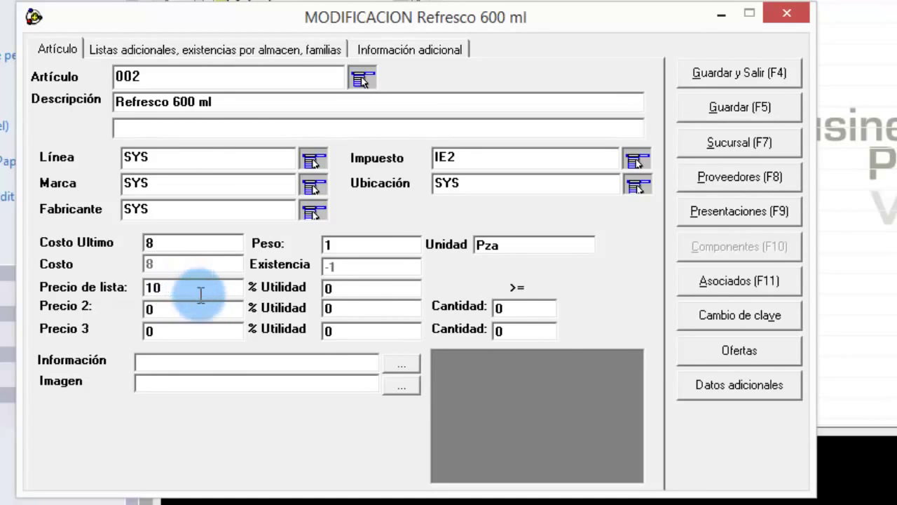
pyautogui.click(353, 288)
pyautogui.click(743, 74)
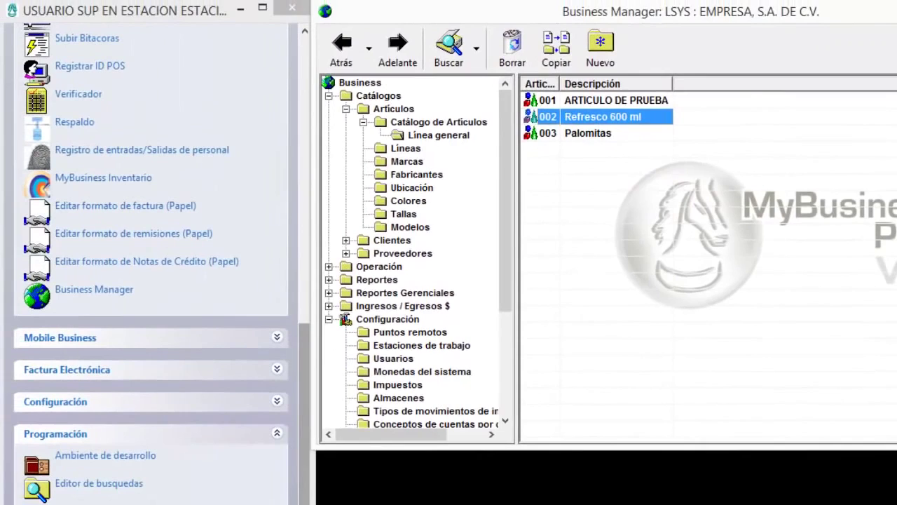
# - Close Business Manager and open Punto de venta from the Ventas section
pyautogui.hotkey('alt', 'F4')
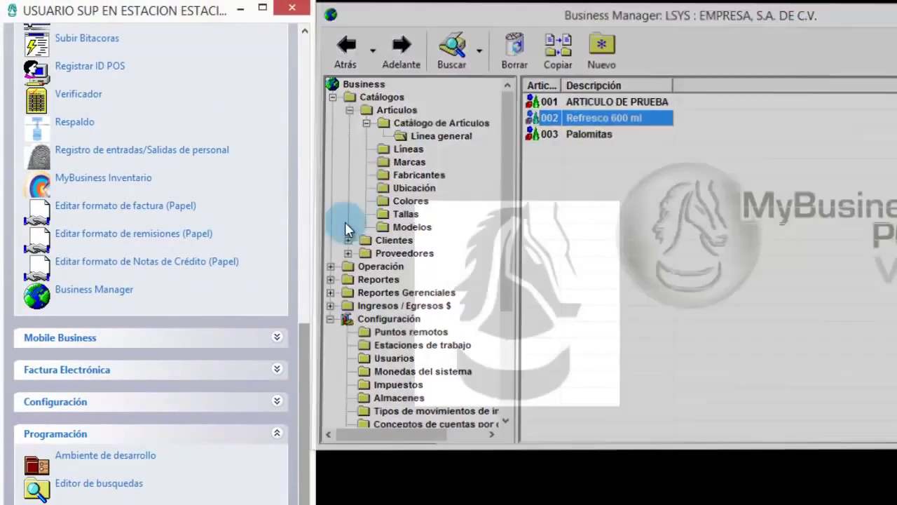
pyautogui.moveTo(304, 374); pyautogui.dragTo(290, 59)
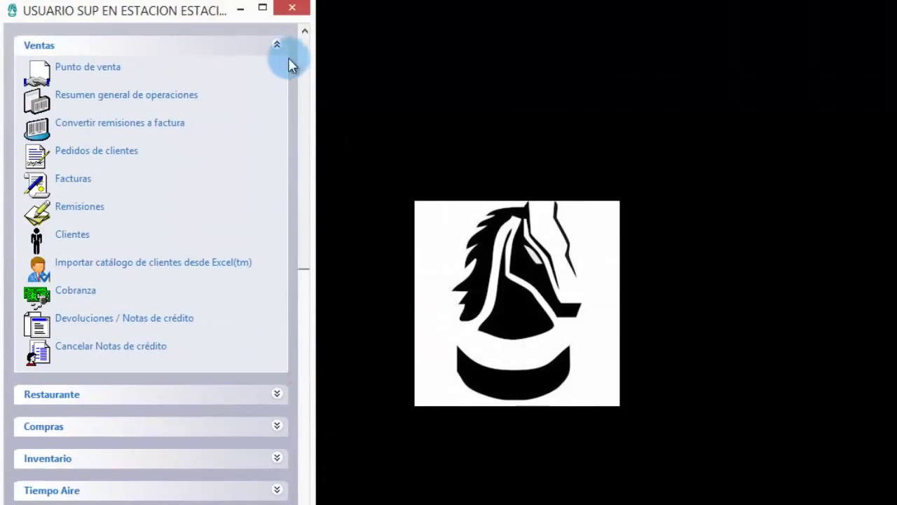
pyautogui.click(86, 73)
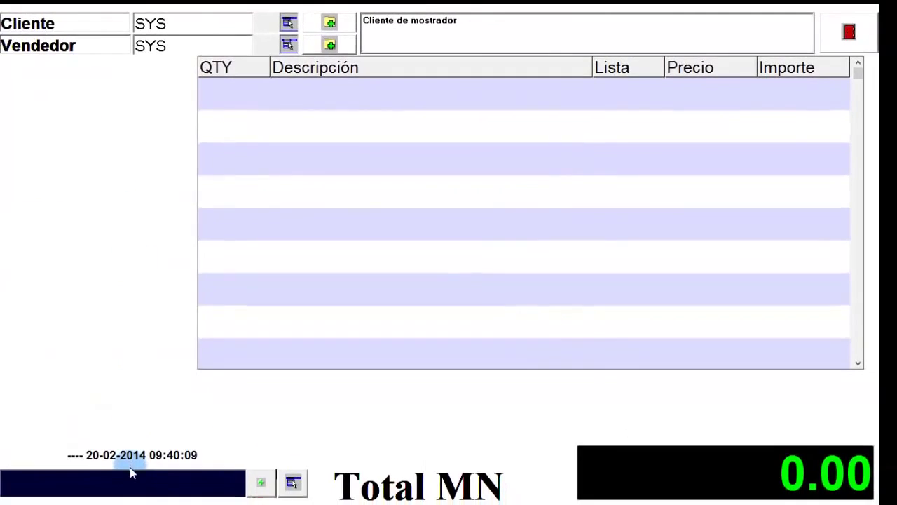
# - Add one unit of article 002, Refresco 600 ml, to the counter sale
pyautogui.click(131, 477)
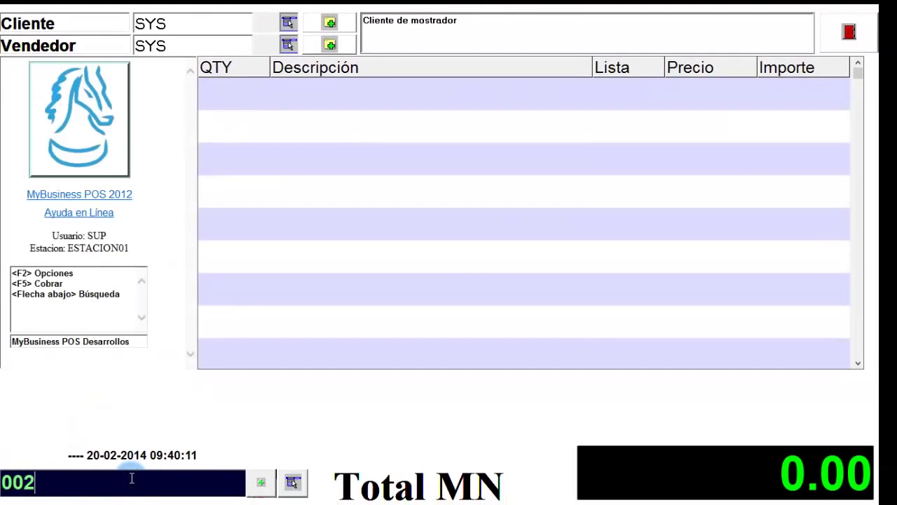
pyautogui.write('002')
pyautogui.press('Return')
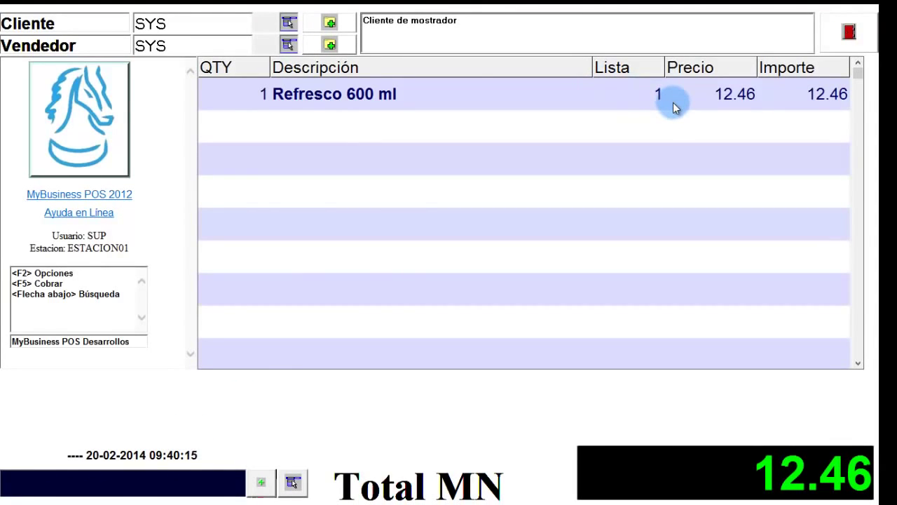
# - Charge the sale with an EFECTIVO payment of 12.64 and accept it with the Ticket option
pyautogui.click(163, 476)
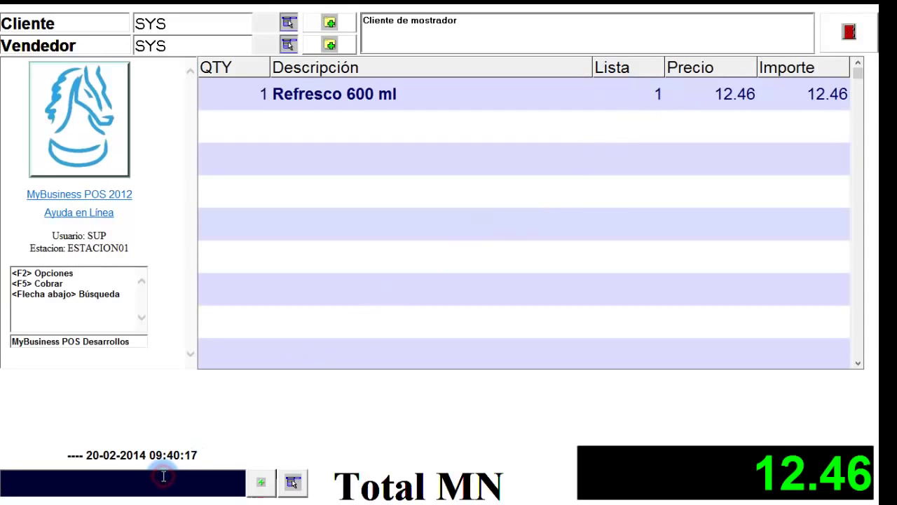
pyautogui.press('F5')
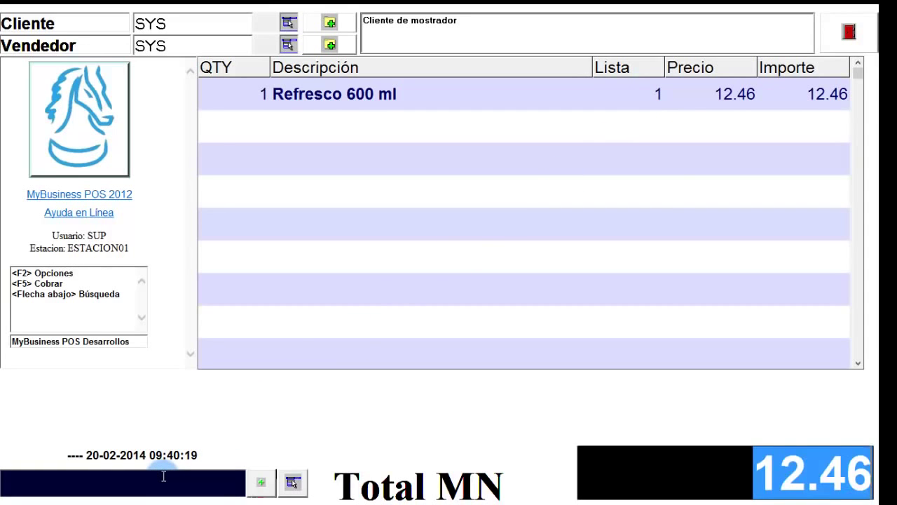
pyautogui.write('122.')
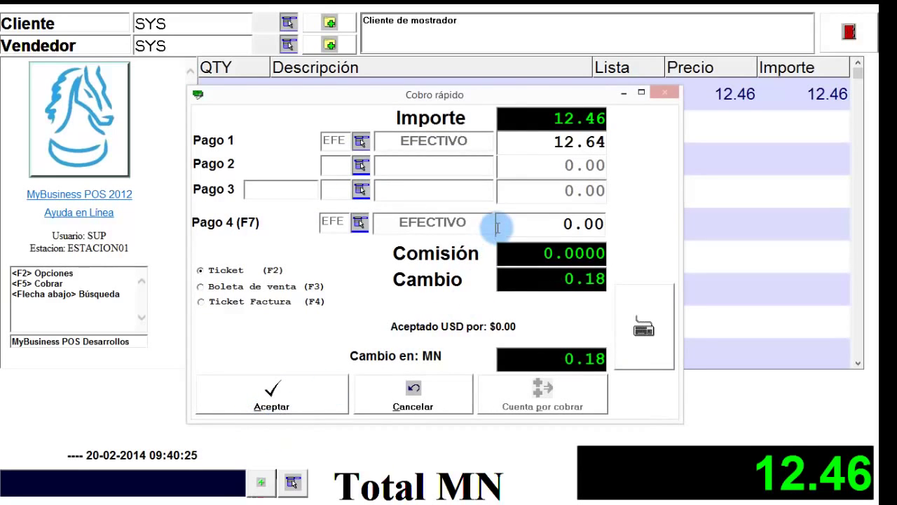
pyautogui.click(311, 377)
pyautogui.click(316, 379)
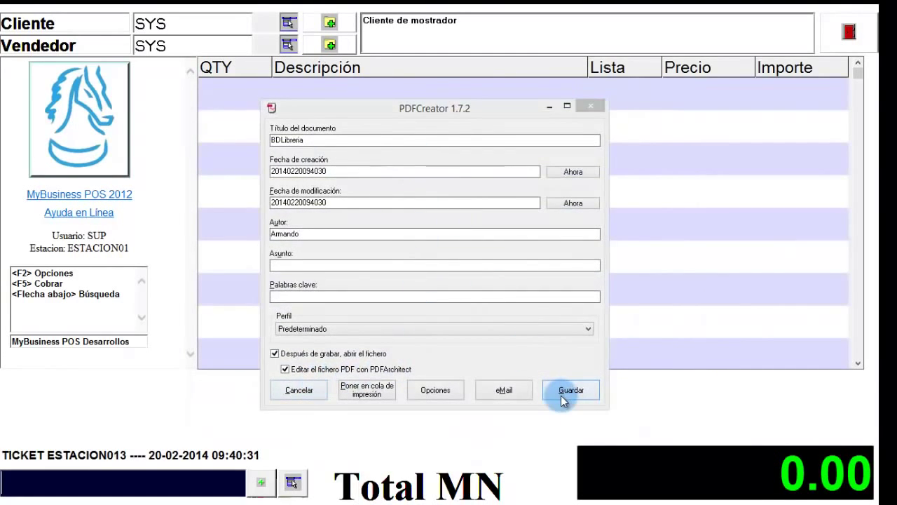
# - Title the ticket document 1 and save it as PDF file 1 in Descargas, replacing the existing file
pyautogui.click(363, 147)
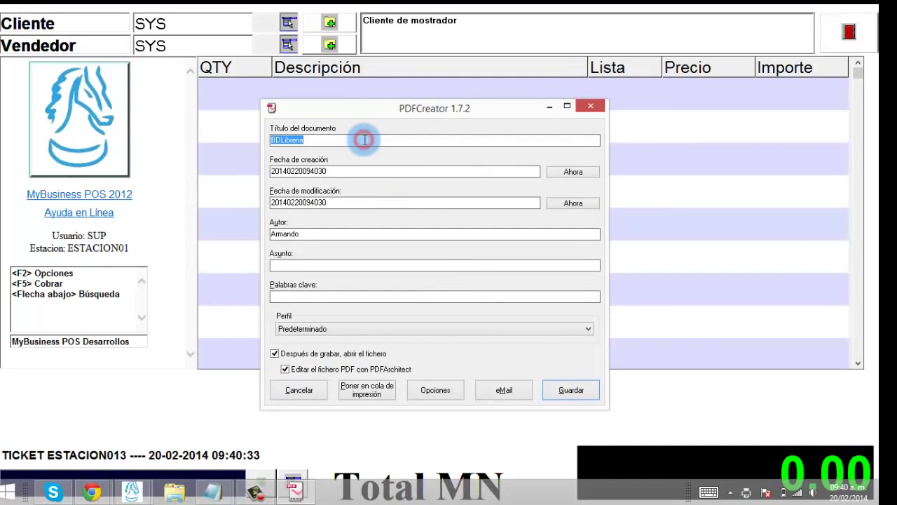
pyautogui.write('1')
pyautogui.click(566, 384)
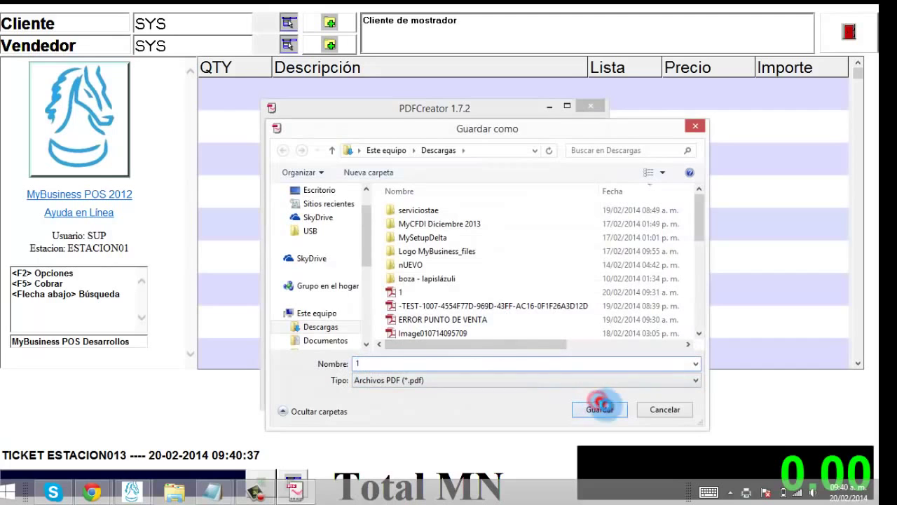
pyautogui.click(600, 406)
pyautogui.click(482, 253)
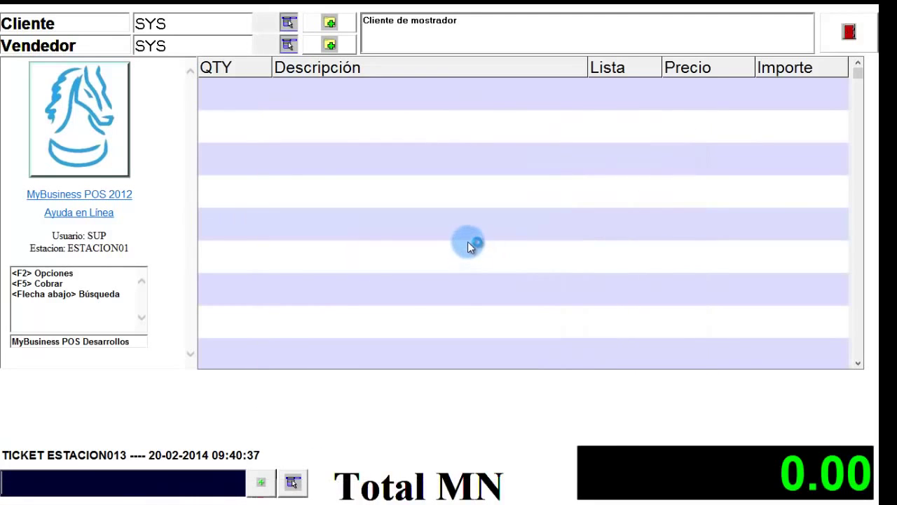